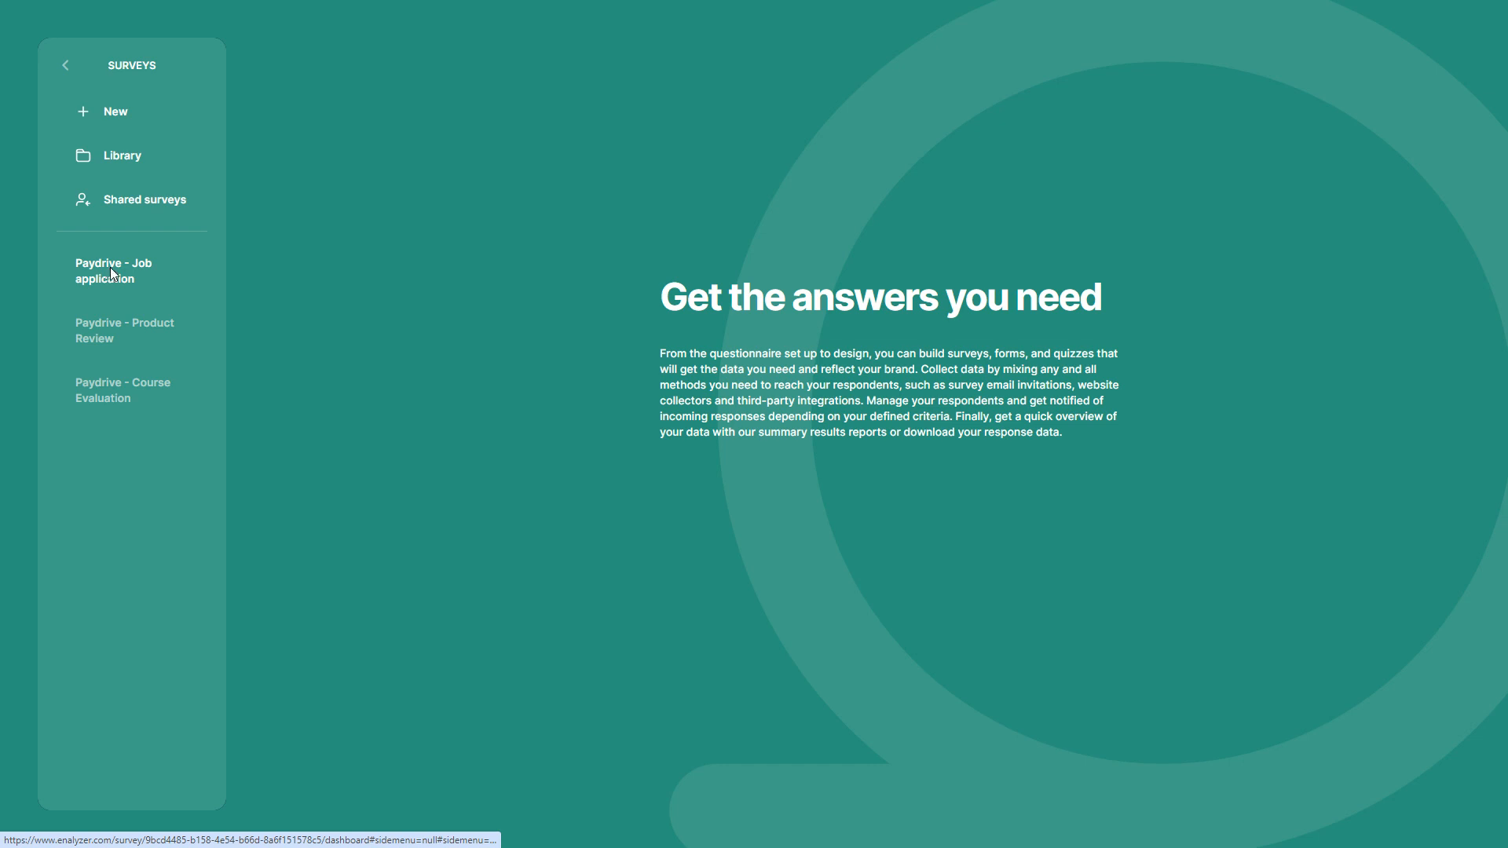
# Open the content of the Paydrive - Job application survey and start a new question of the Form type
pyautogui.click(111, 273)
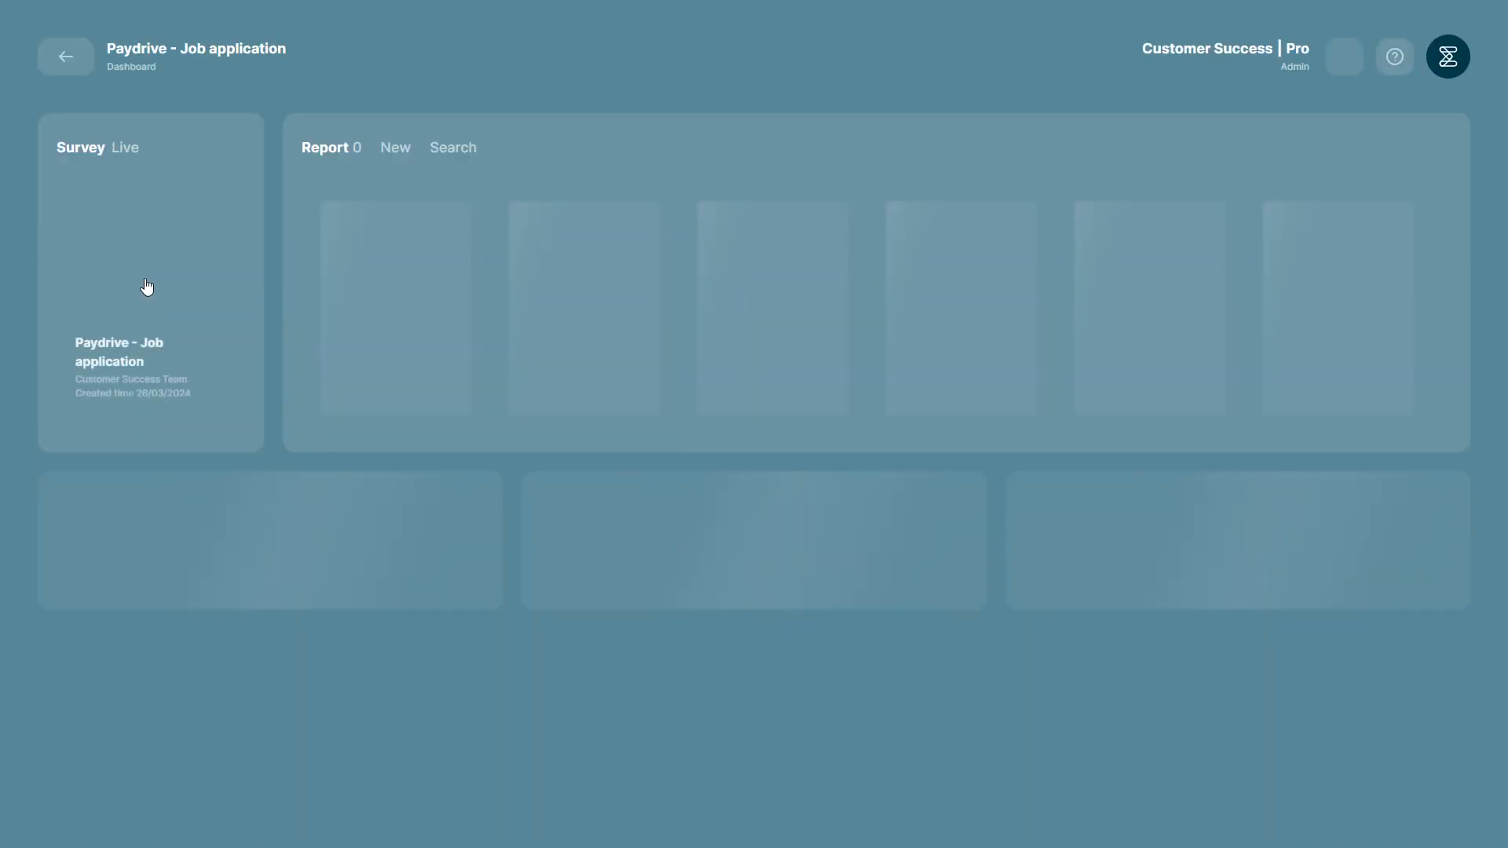
pyautogui.click(149, 280)
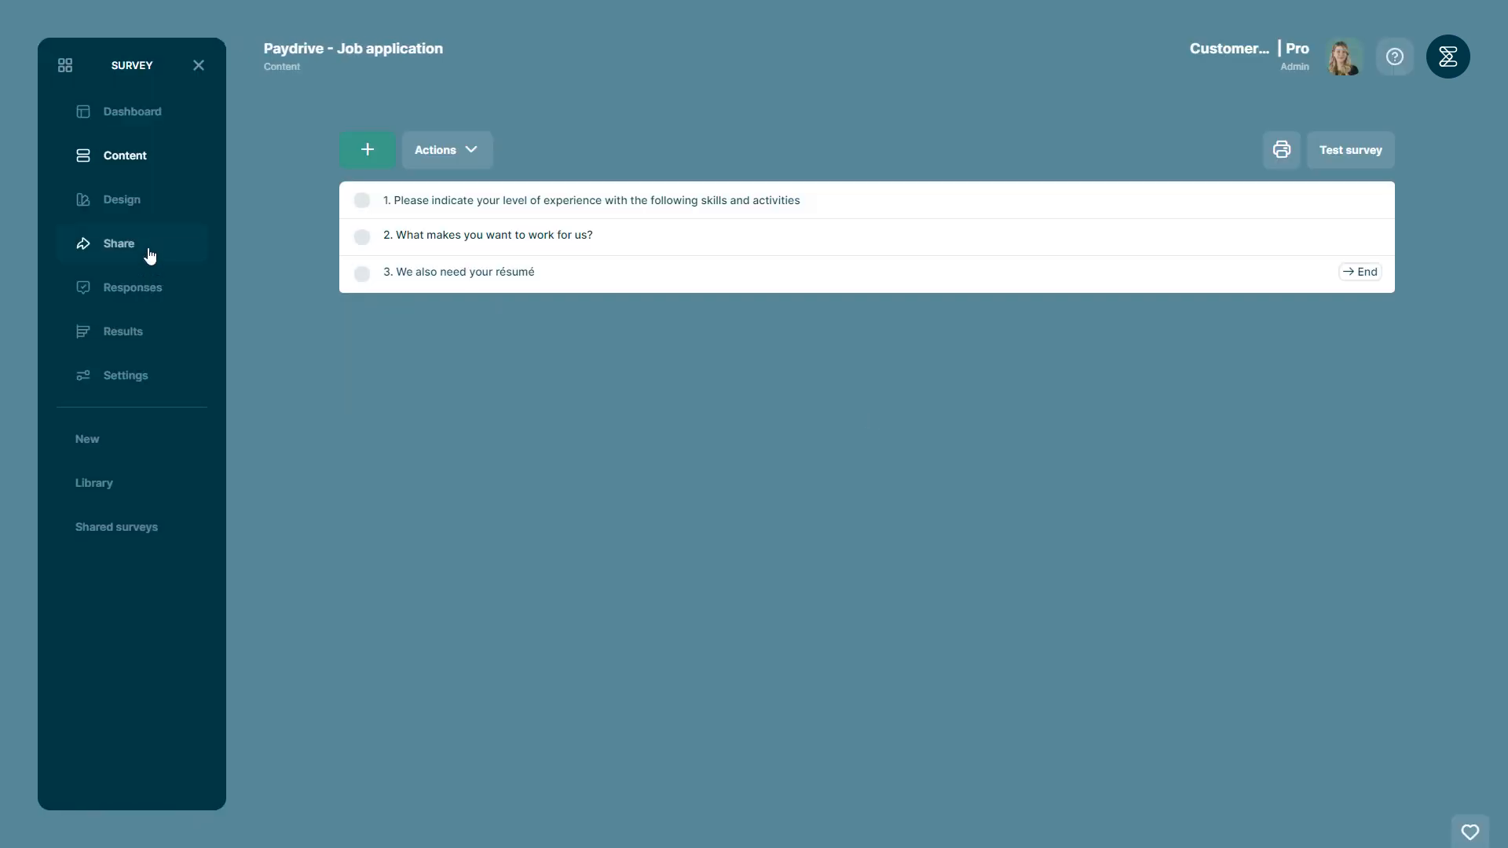
pyautogui.click(371, 151)
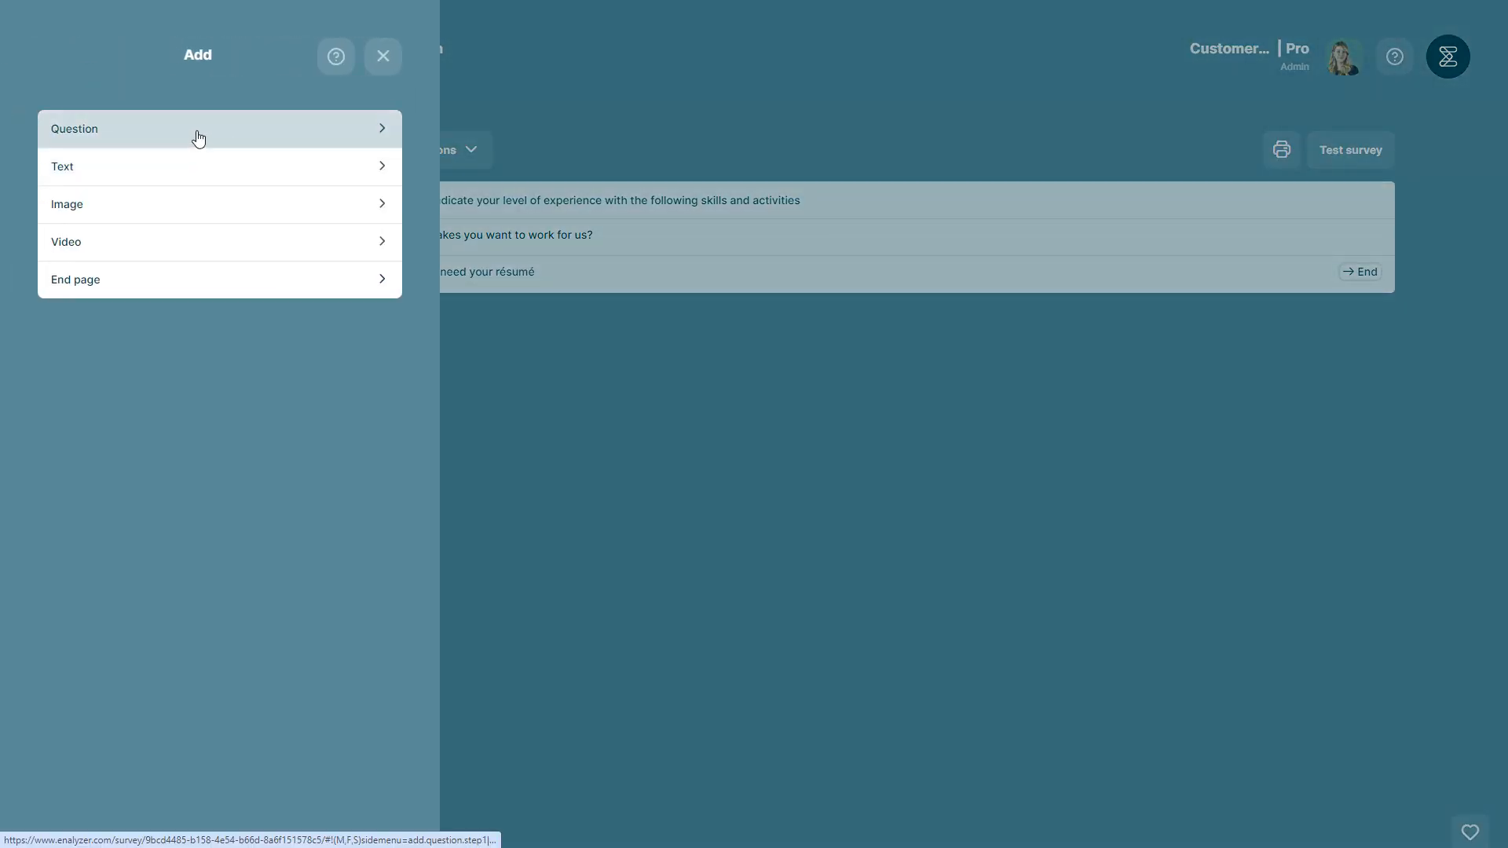
pyautogui.click(198, 138)
pyautogui.click(166, 298)
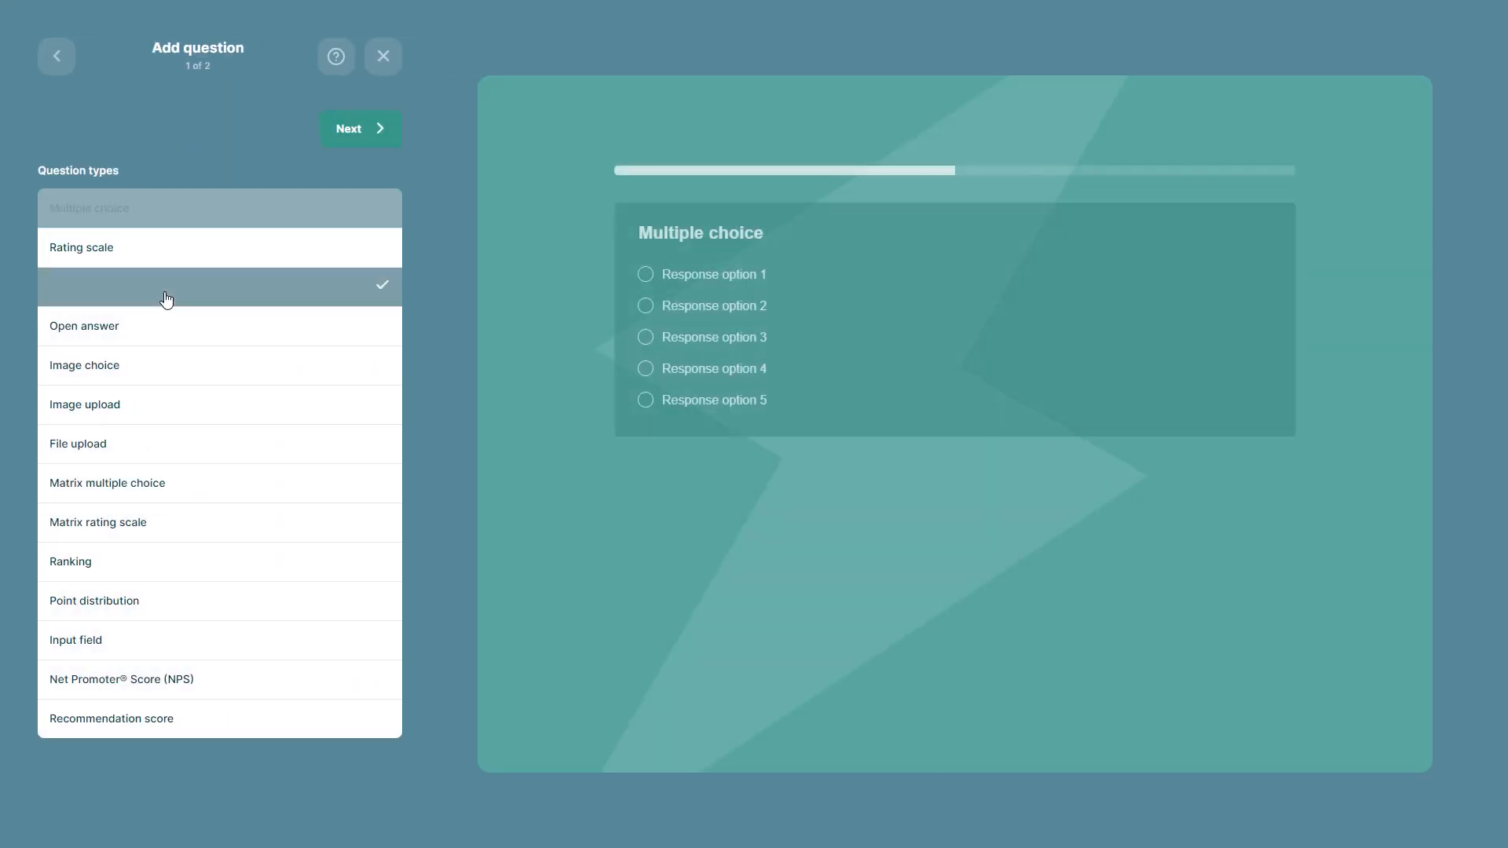
pyautogui.click(342, 128)
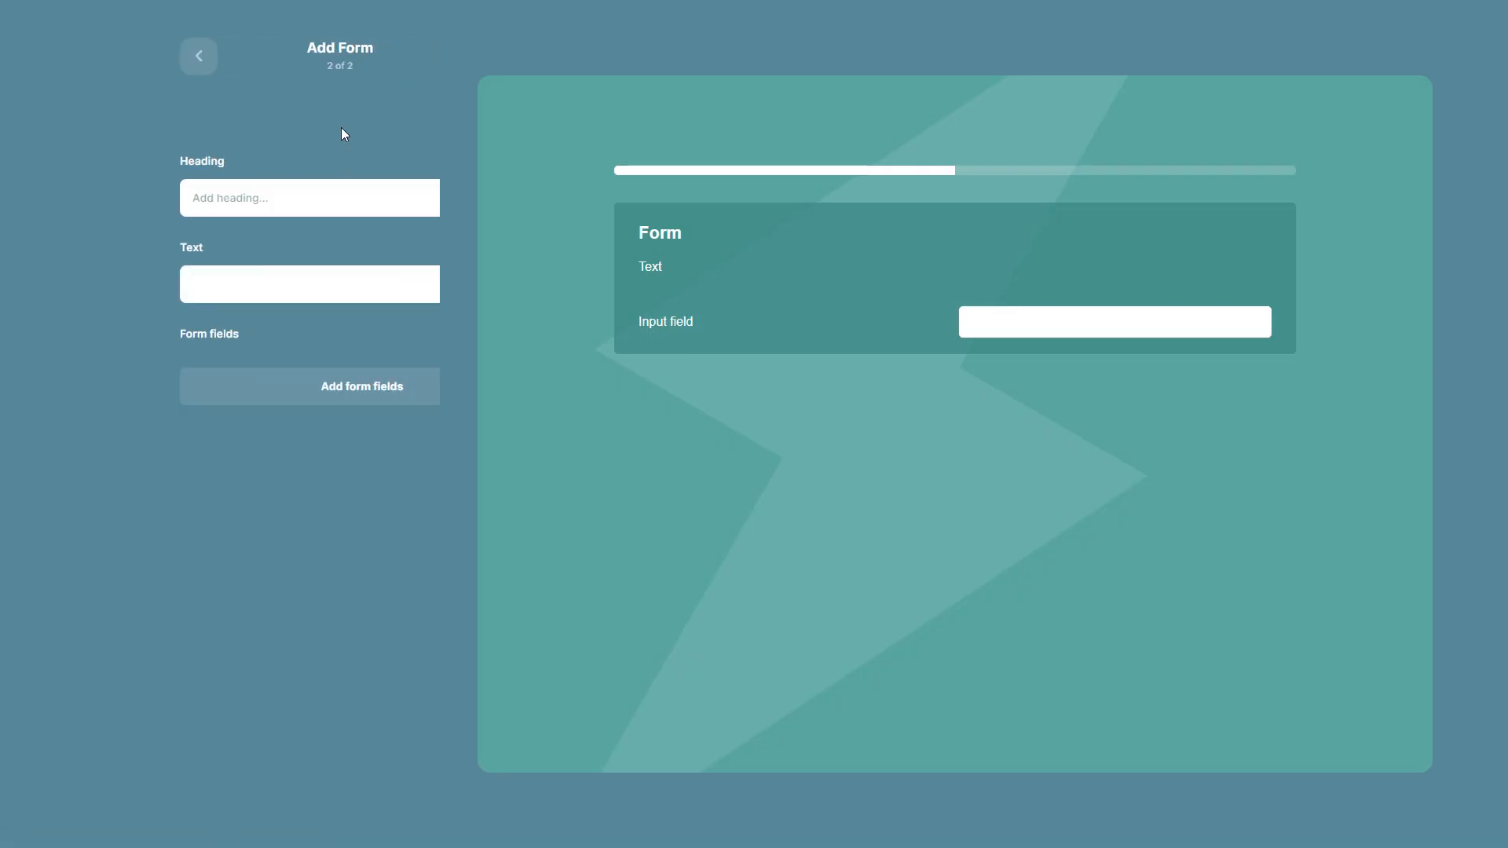
# Give the form the heading "Open application" and the text "Fill in your information"
pyautogui.click(150, 192)
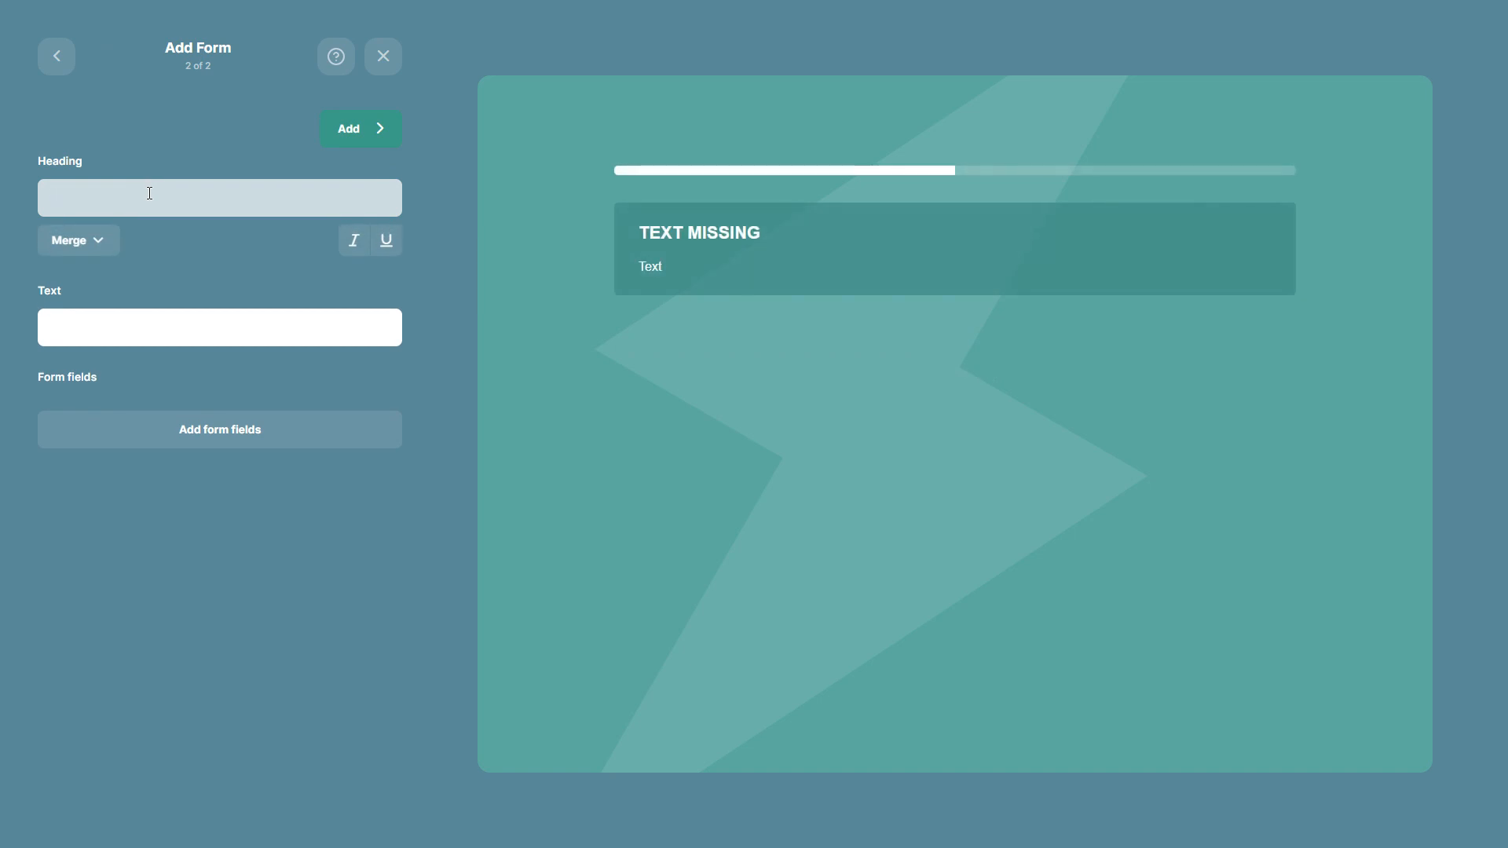
pyautogui.write('Open application')
pyautogui.click(85, 314)
pyautogui.write('Fil')
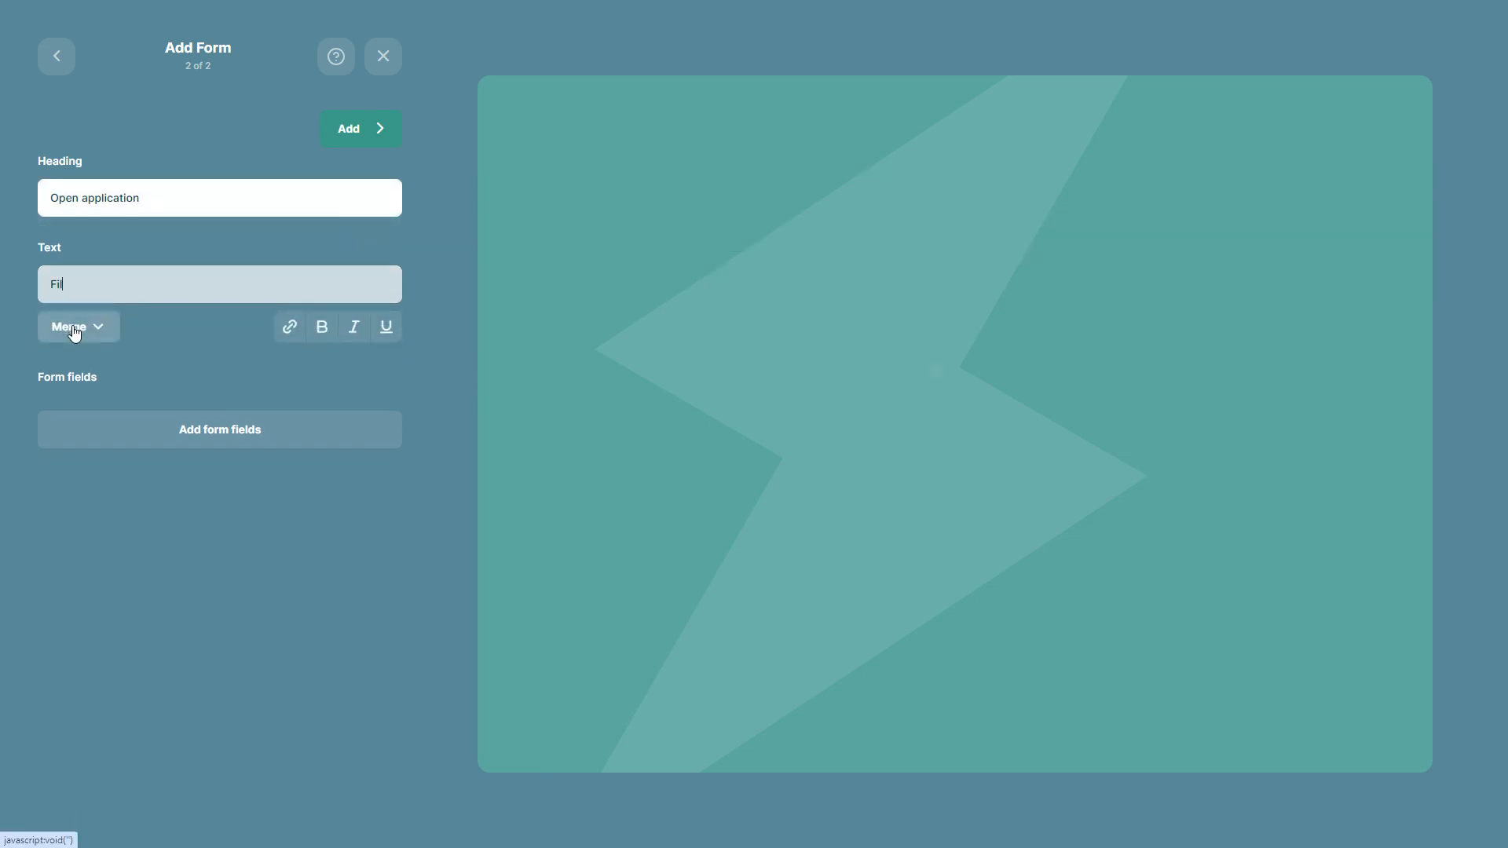
pyautogui.write('l in your')
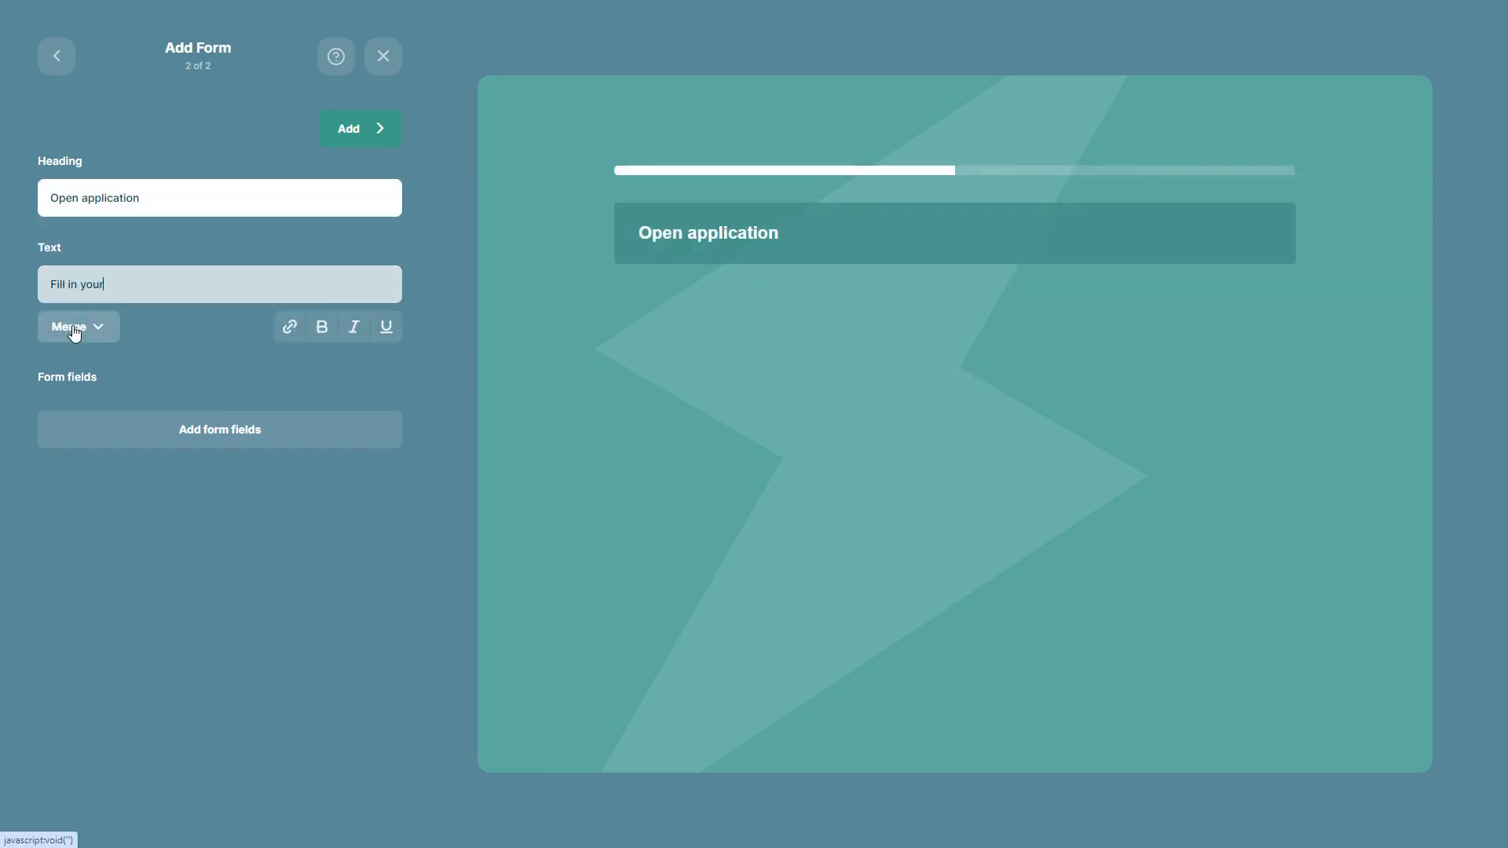
pyautogui.write(' information')
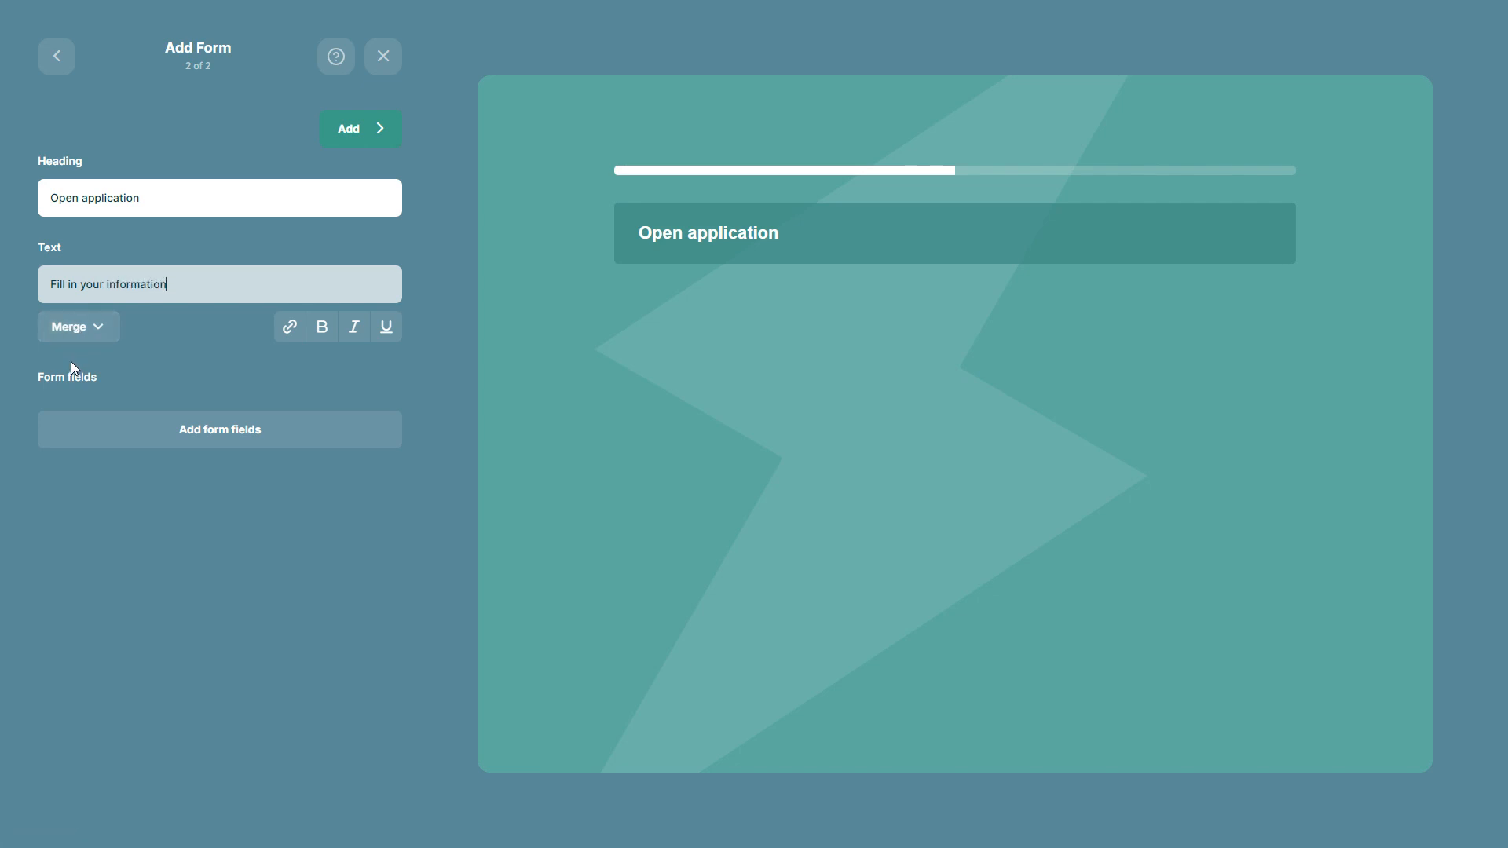
# Add the existing variables Email, First name and Last name to the form as fields
pyautogui.click(230, 432)
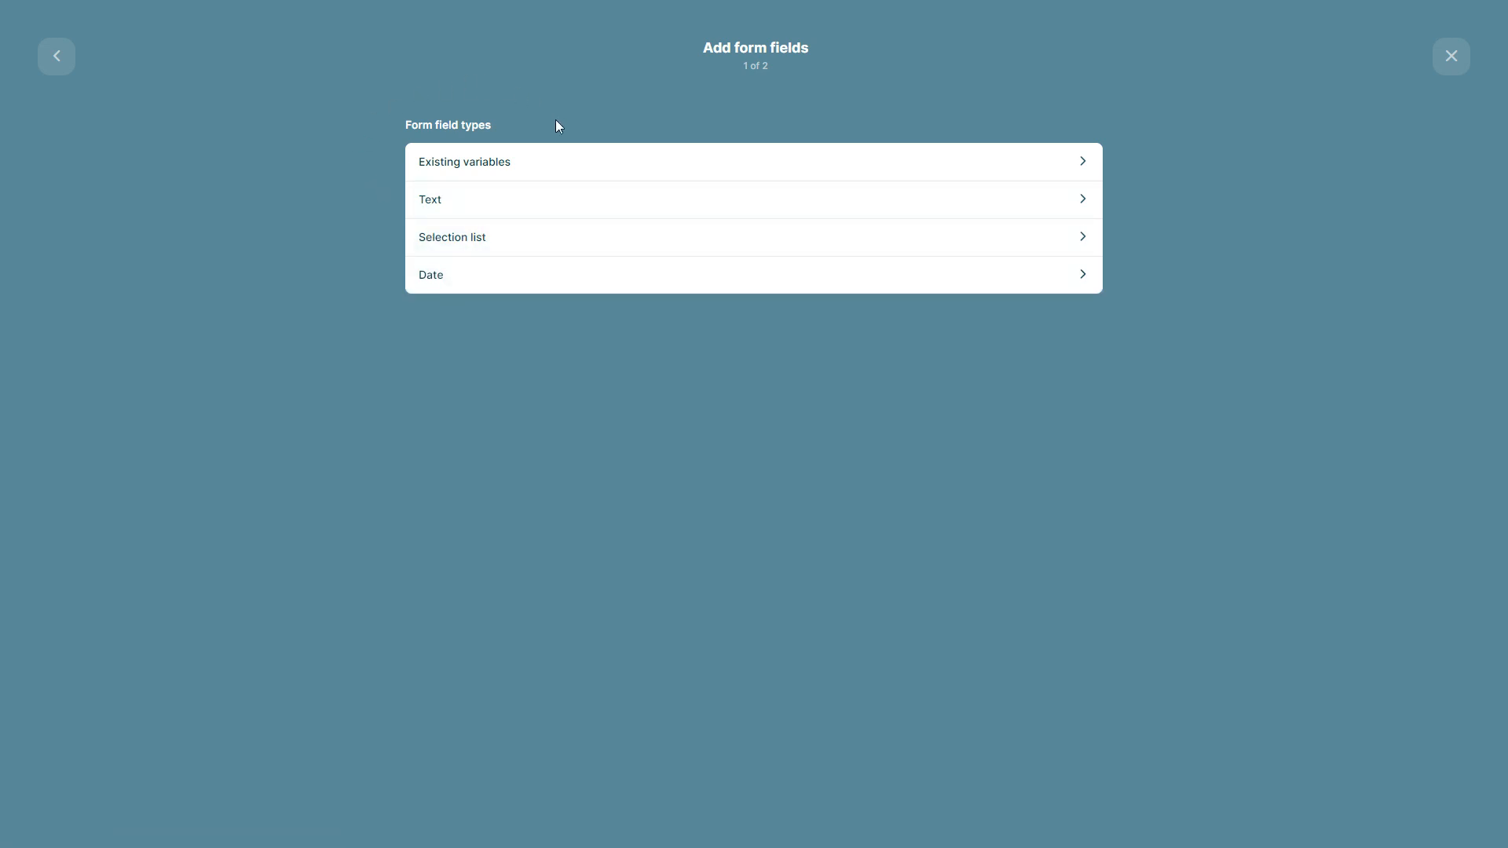
pyautogui.click(526, 164)
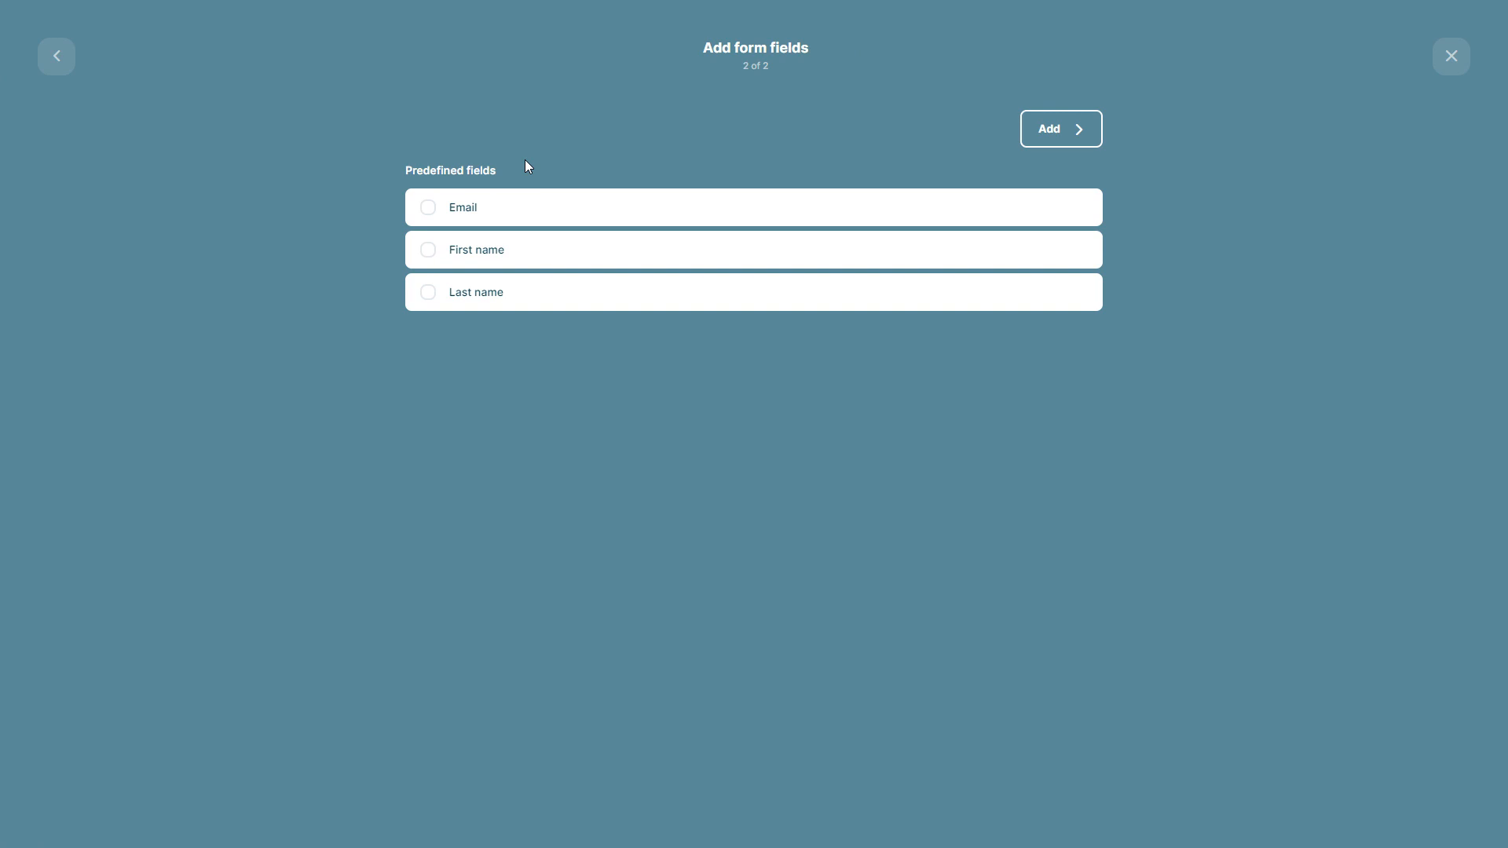
pyautogui.click(430, 208)
pyautogui.click(428, 252)
pyautogui.click(428, 302)
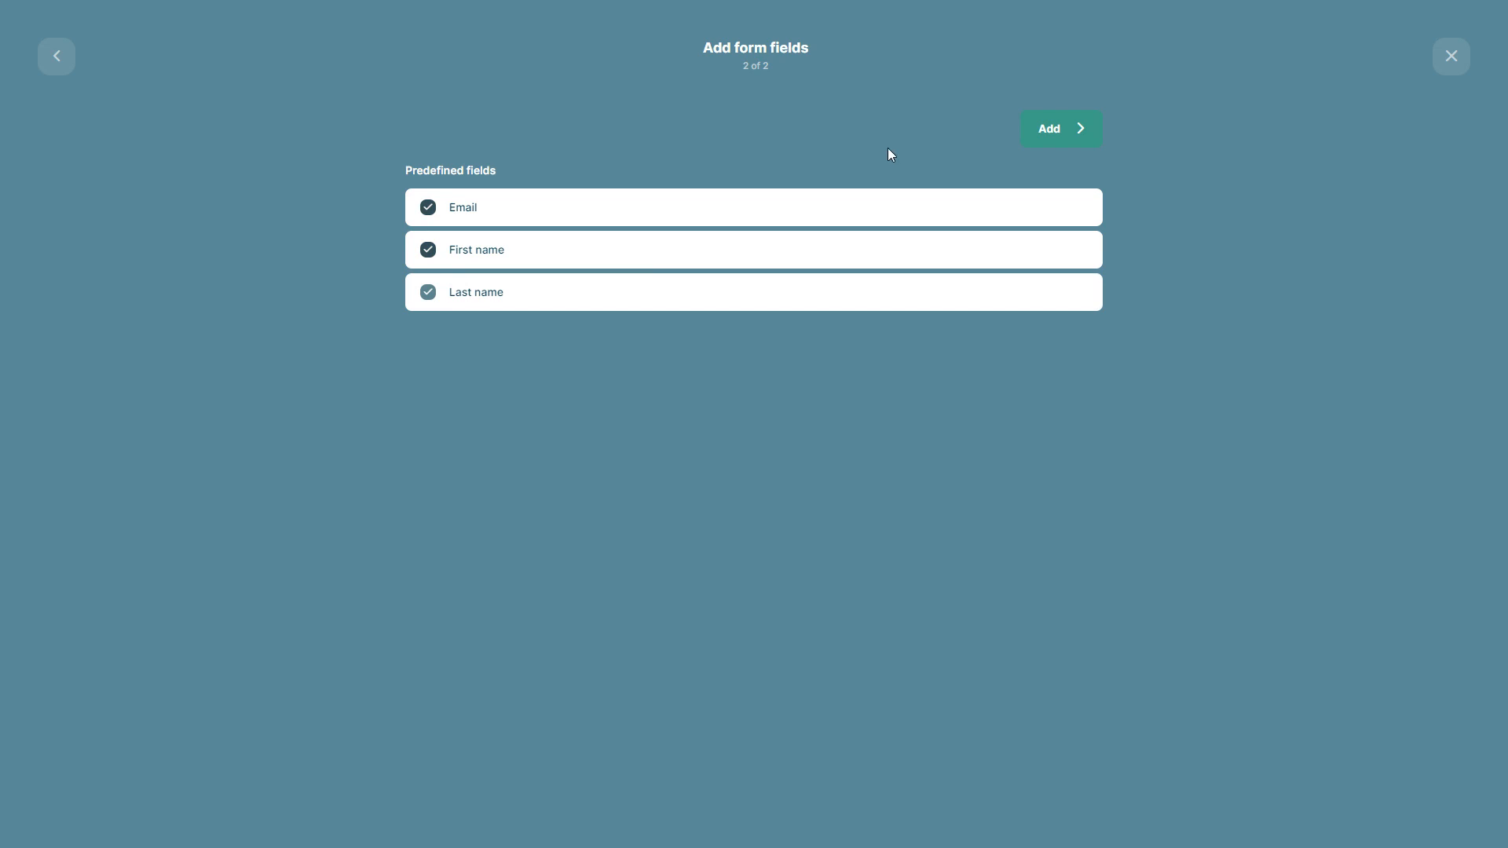
pyautogui.click(1050, 128)
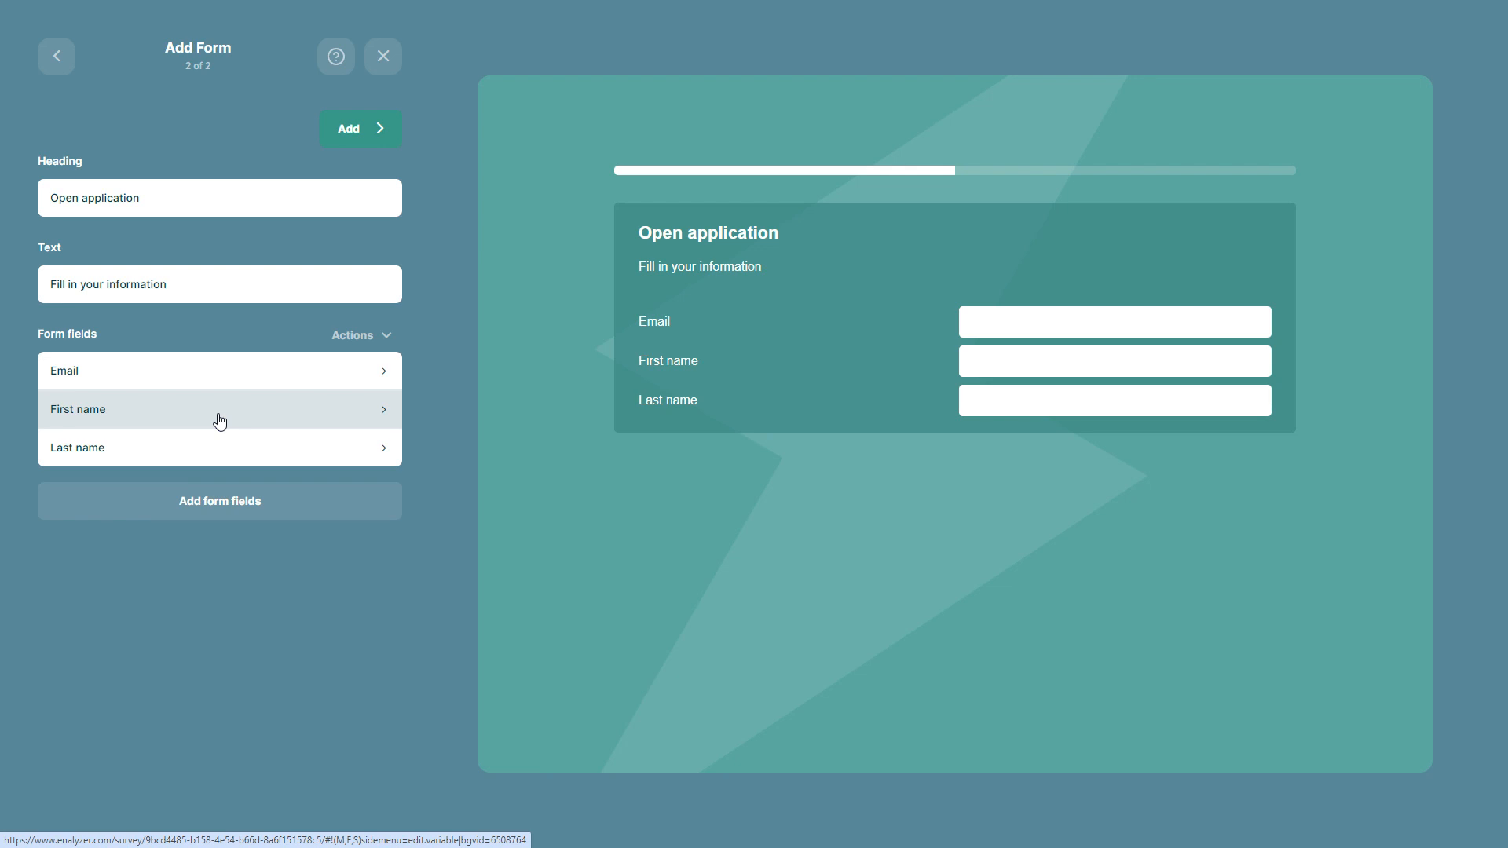
# Add a text form field named "Phone number" with the Numeric format and a required answer
pyautogui.click(218, 501)
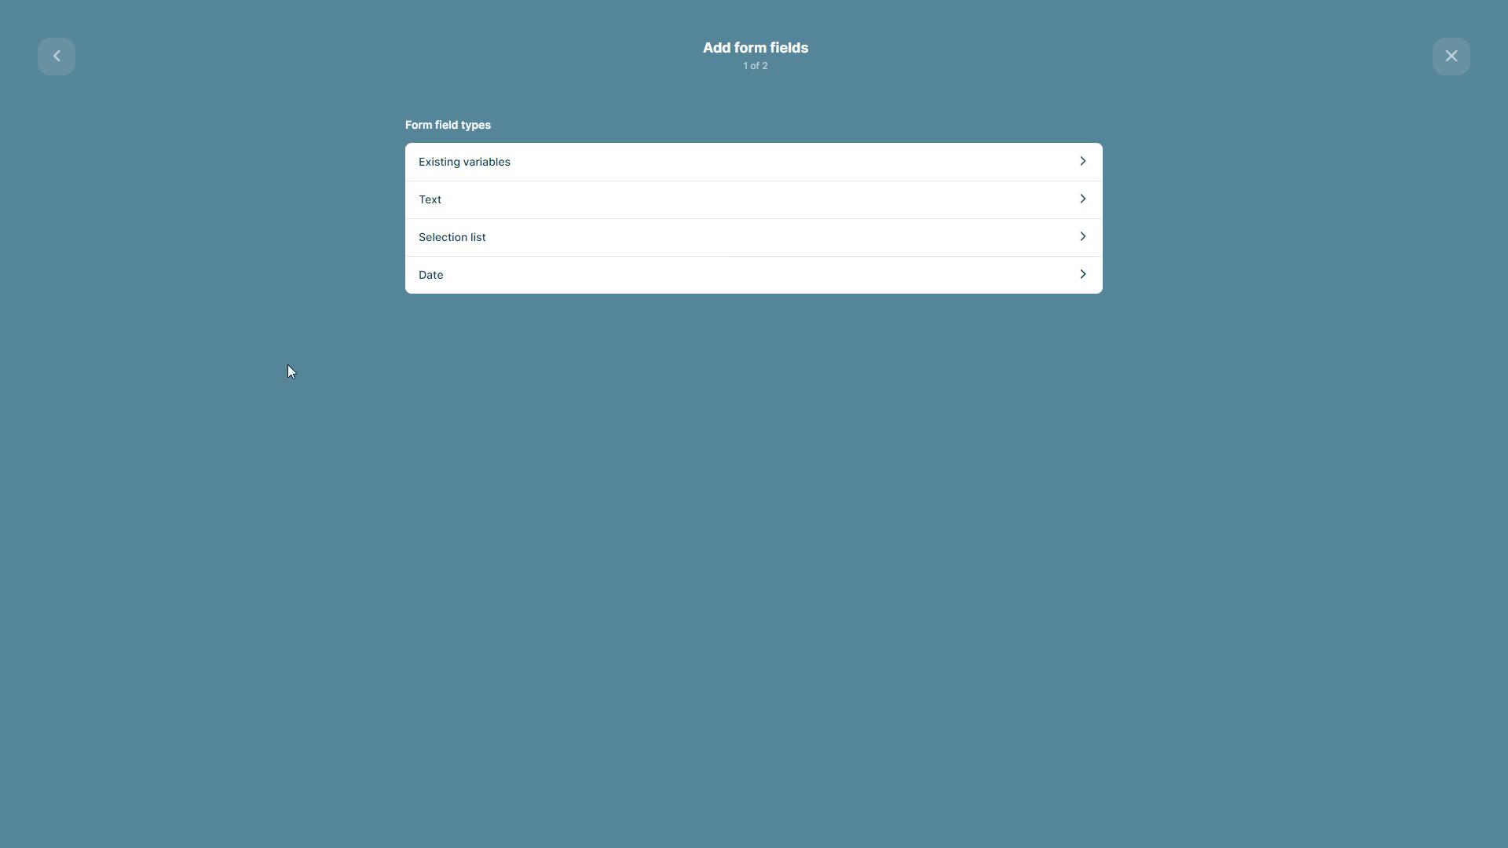
pyautogui.click(538, 203)
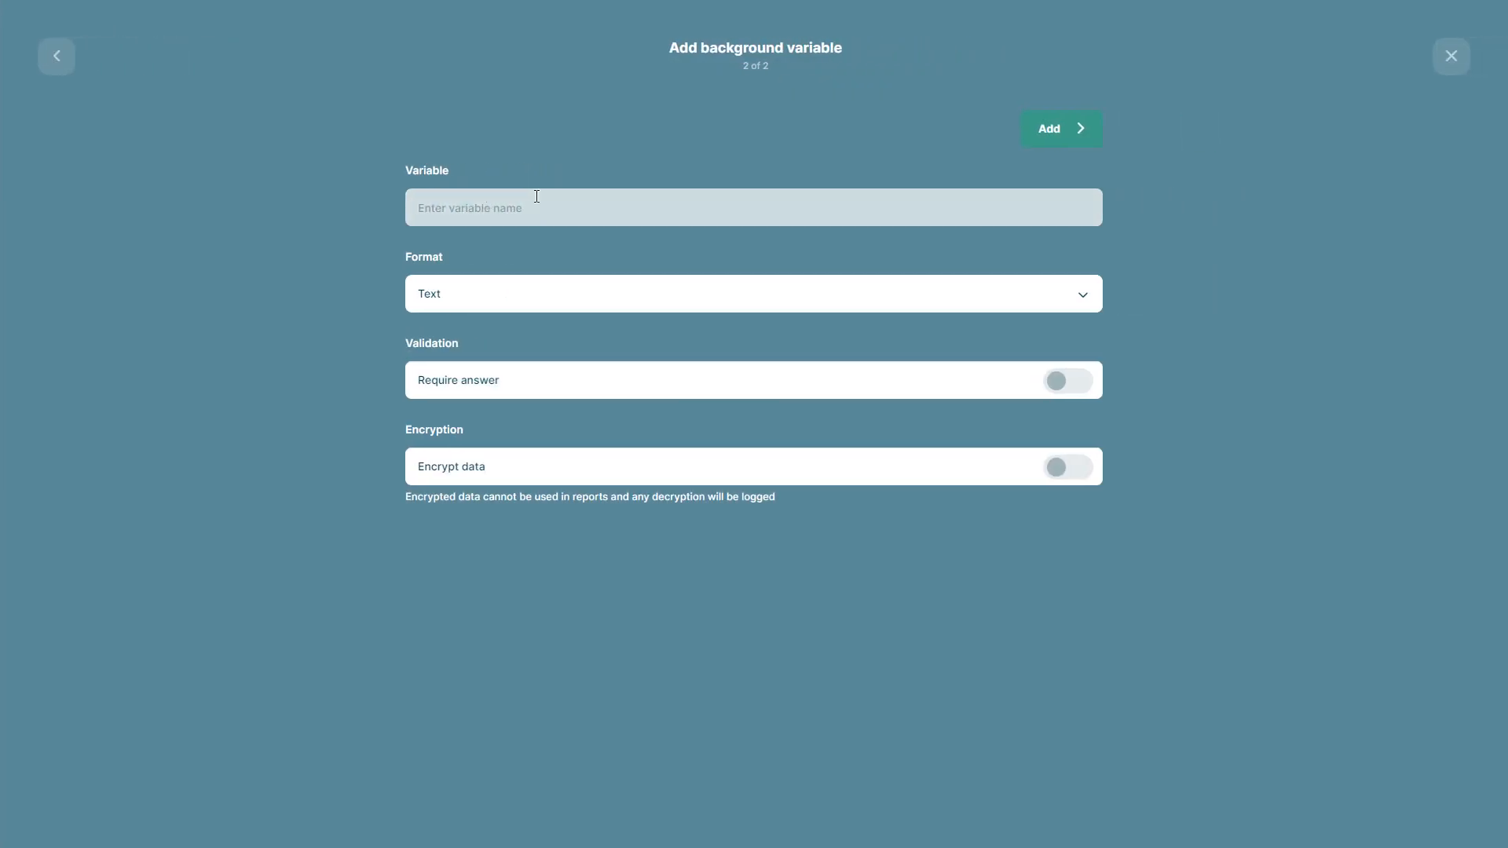
pyautogui.write('Phone number')
pyautogui.click(636, 296)
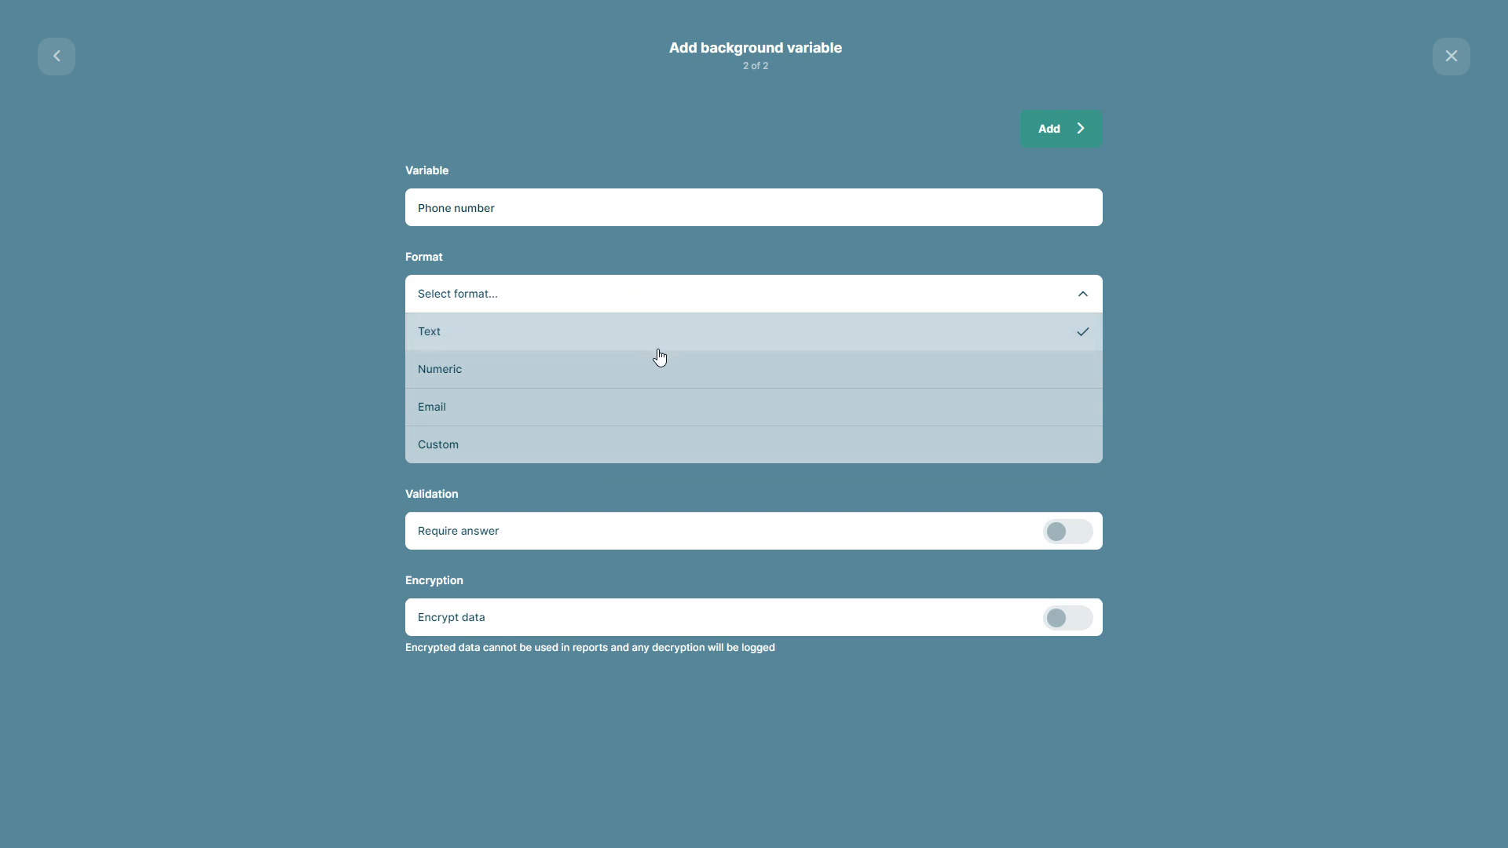
pyautogui.click(775, 365)
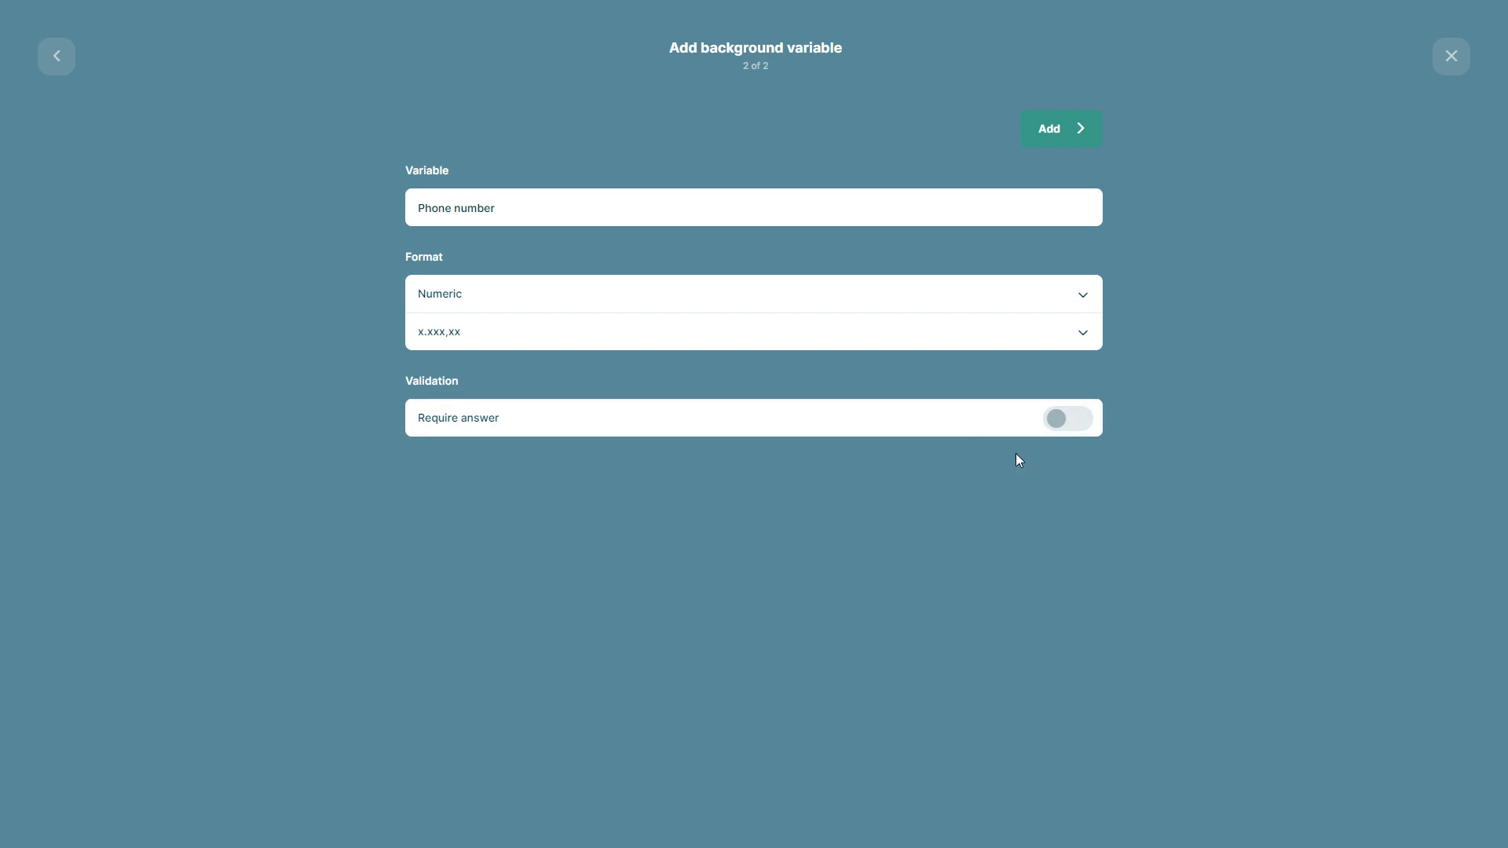
pyautogui.click(1069, 418)
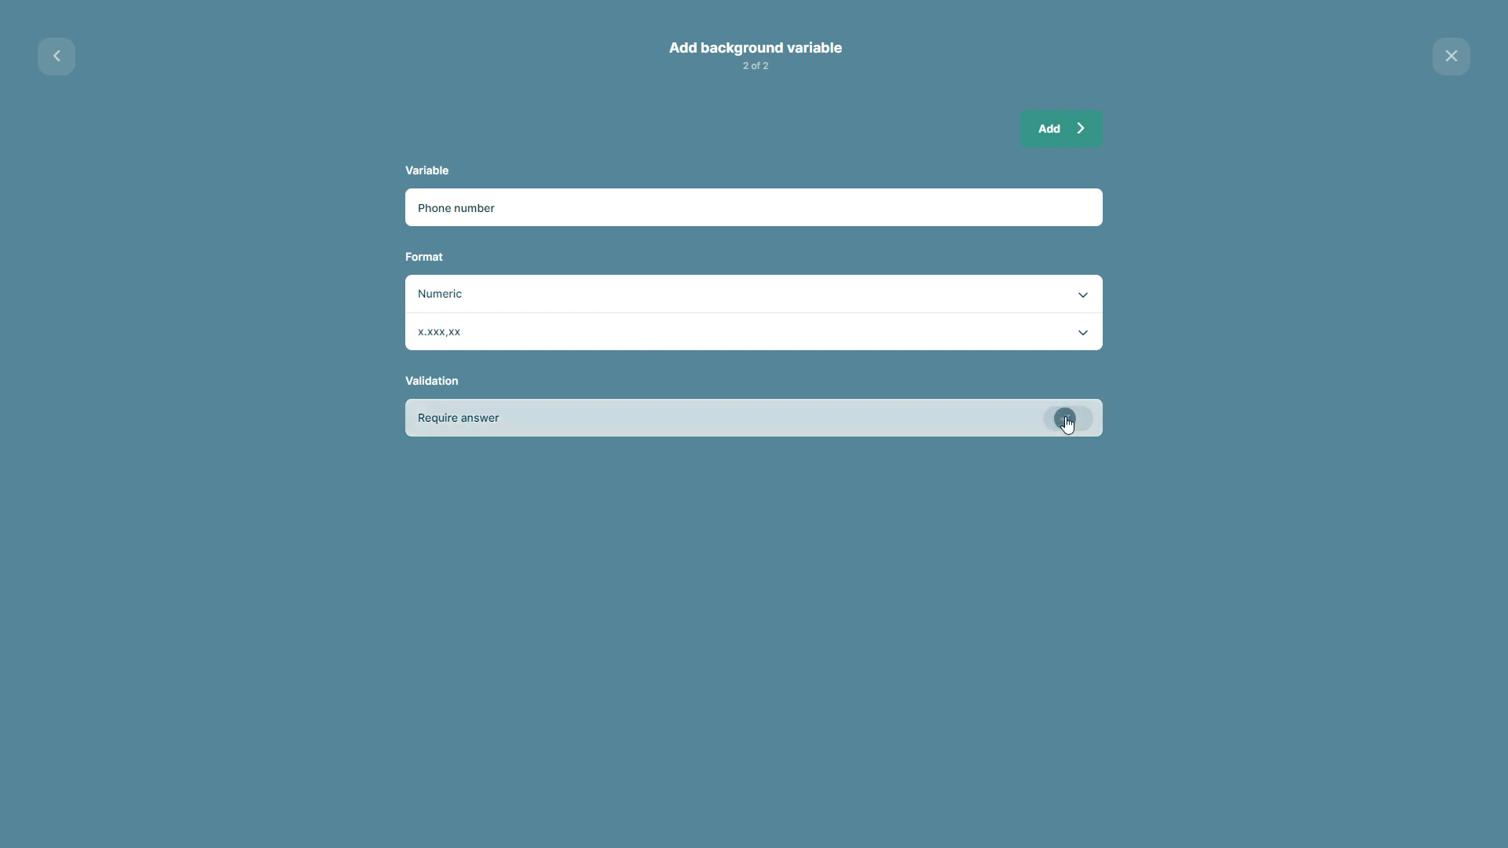
pyautogui.click(1066, 130)
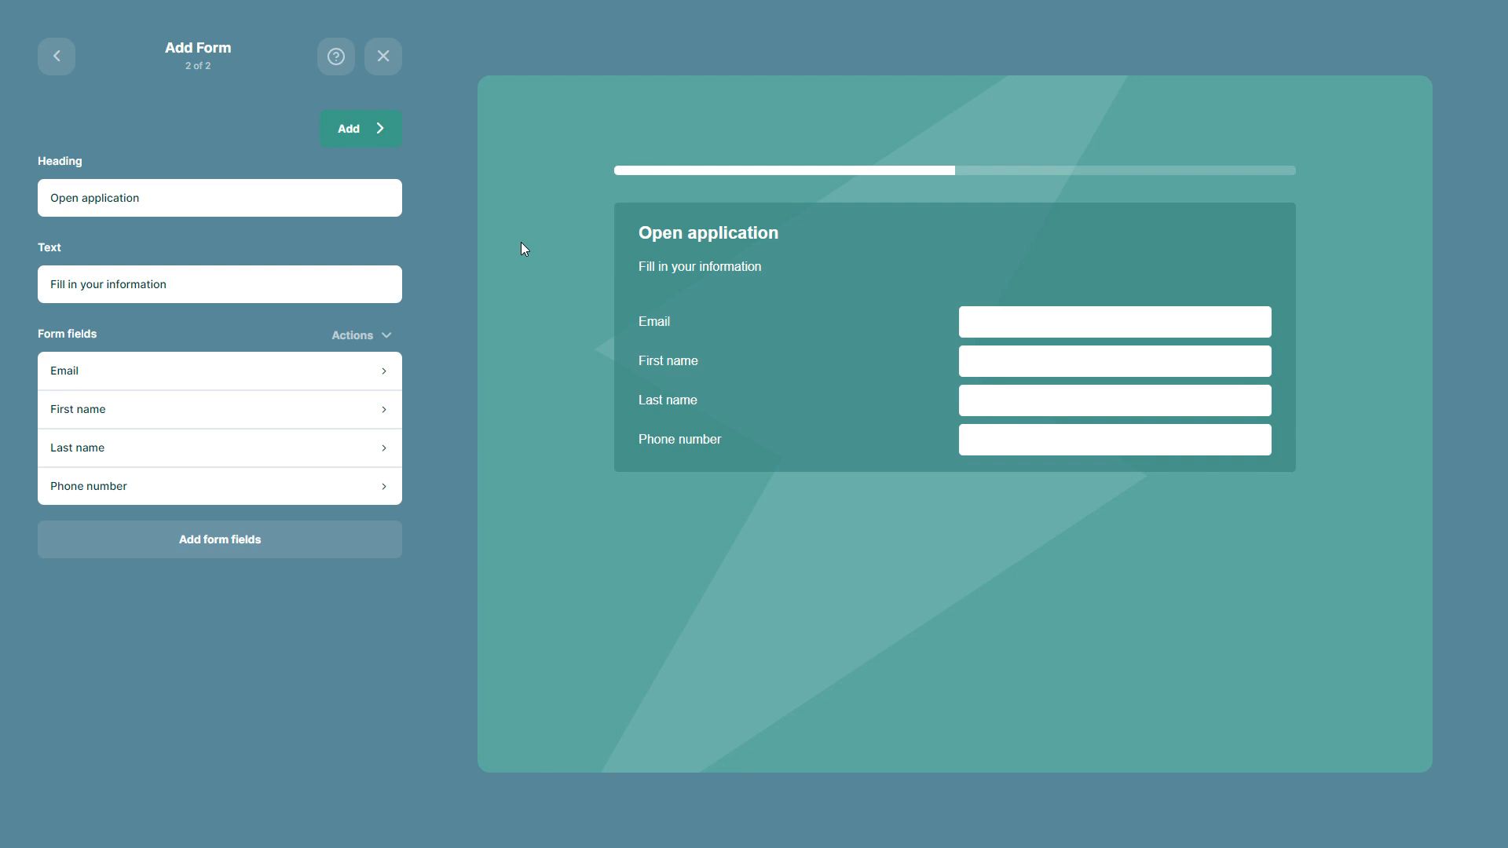
# Add a date form field named "When can you start?" with a required answer
pyautogui.click(233, 534)
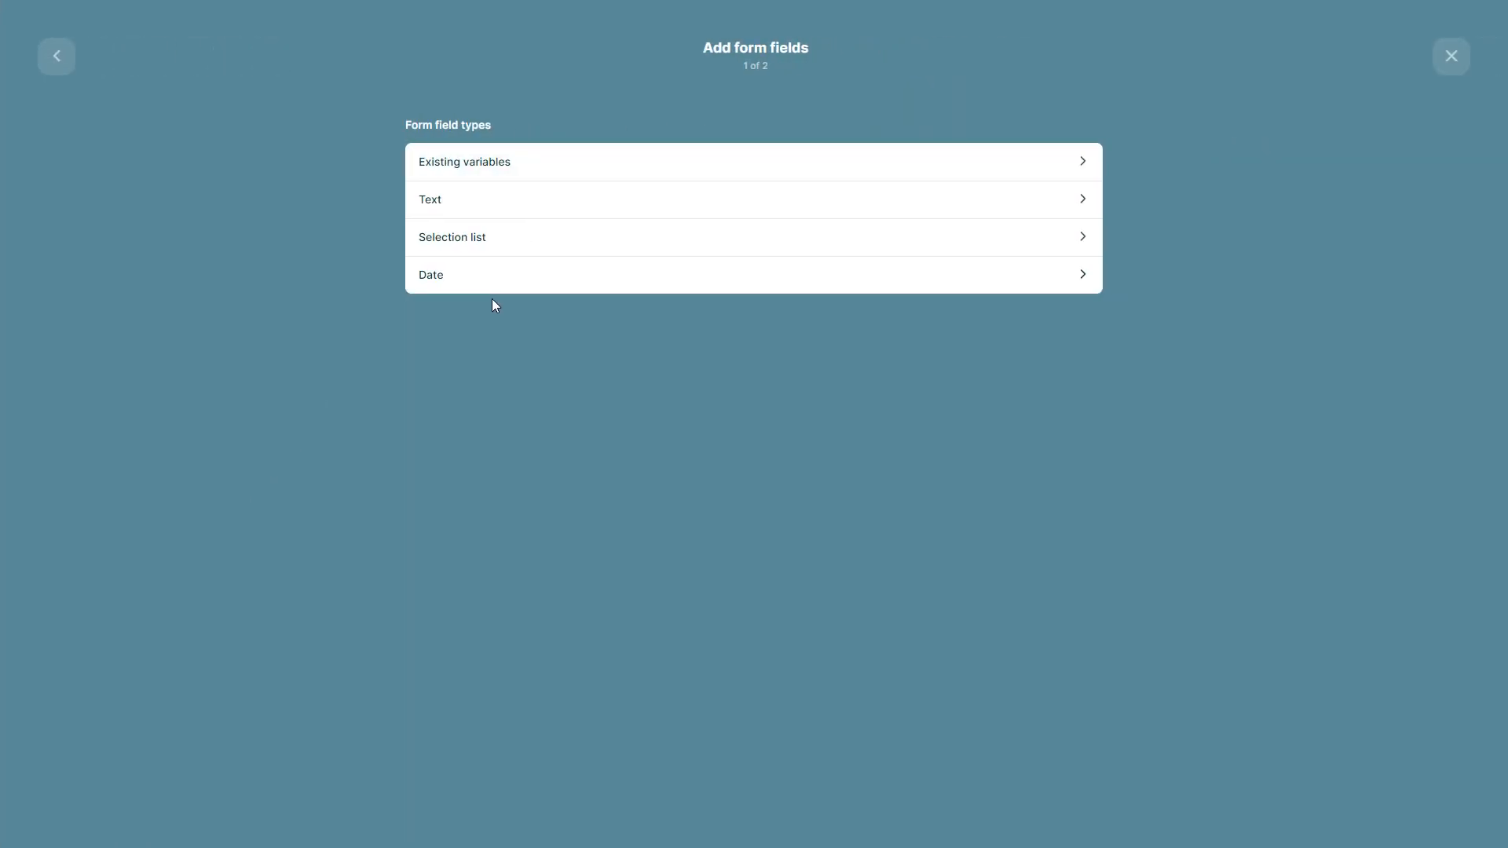
pyautogui.click(546, 276)
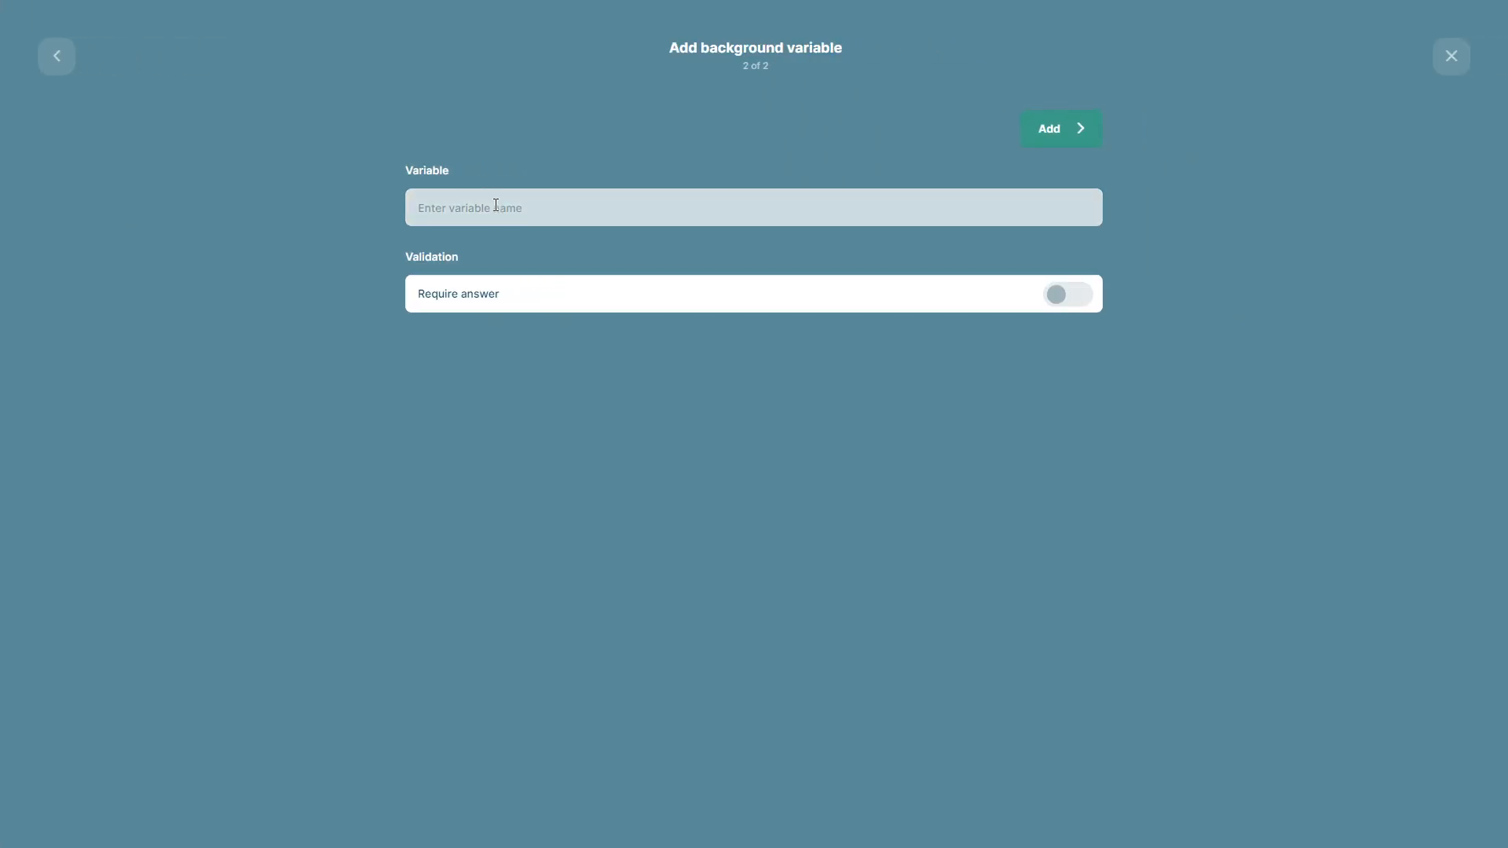
pyautogui.write('When can you start?')
pyautogui.click(1026, 303)
pyautogui.click(1063, 132)
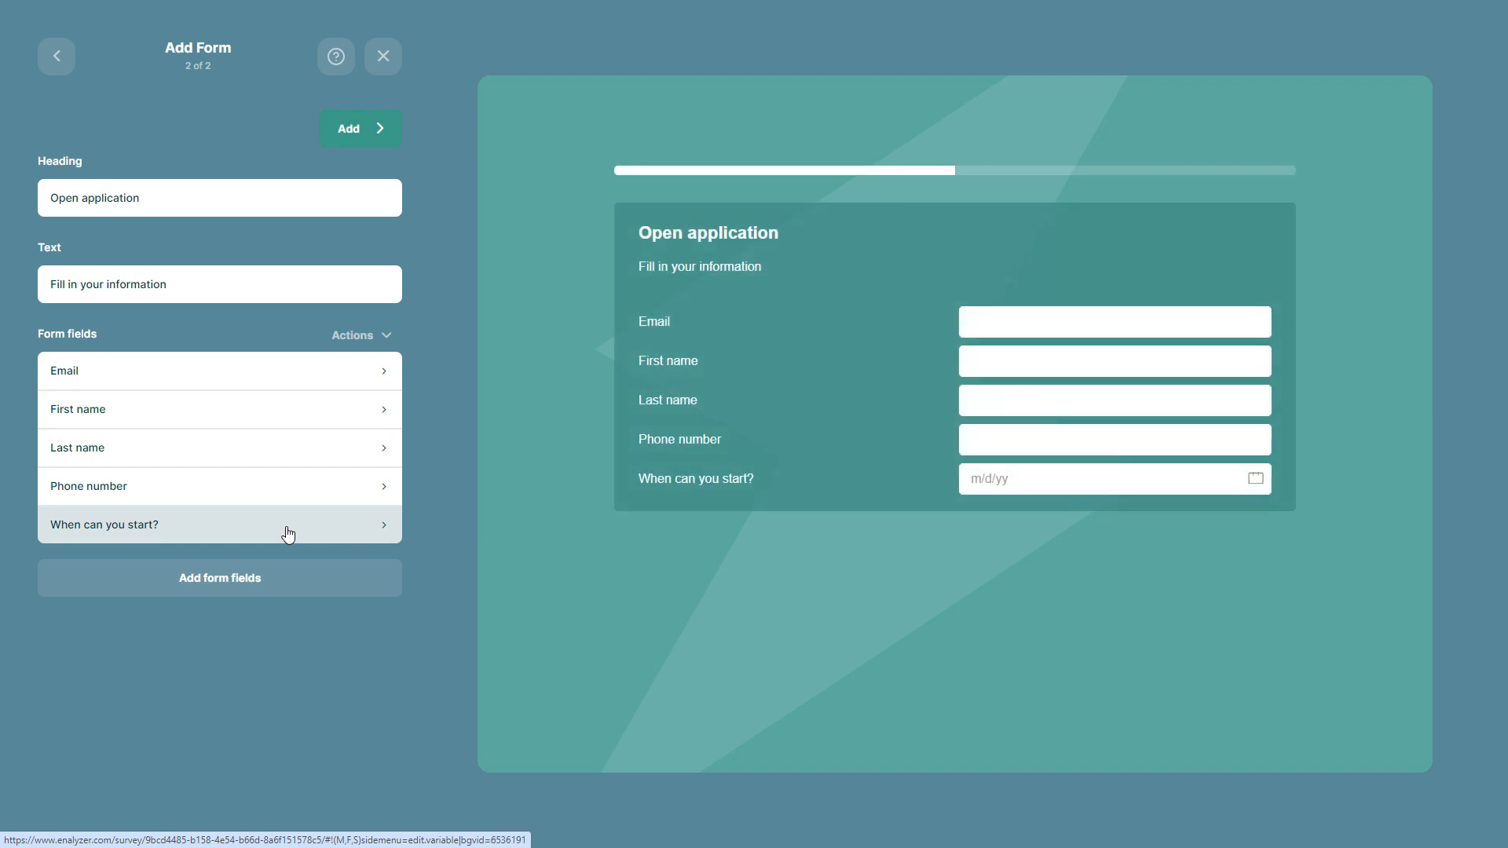
# Create a selection list field named "Which of our offices are you applying to work in?" and make its answer required
pyautogui.click(255, 578)
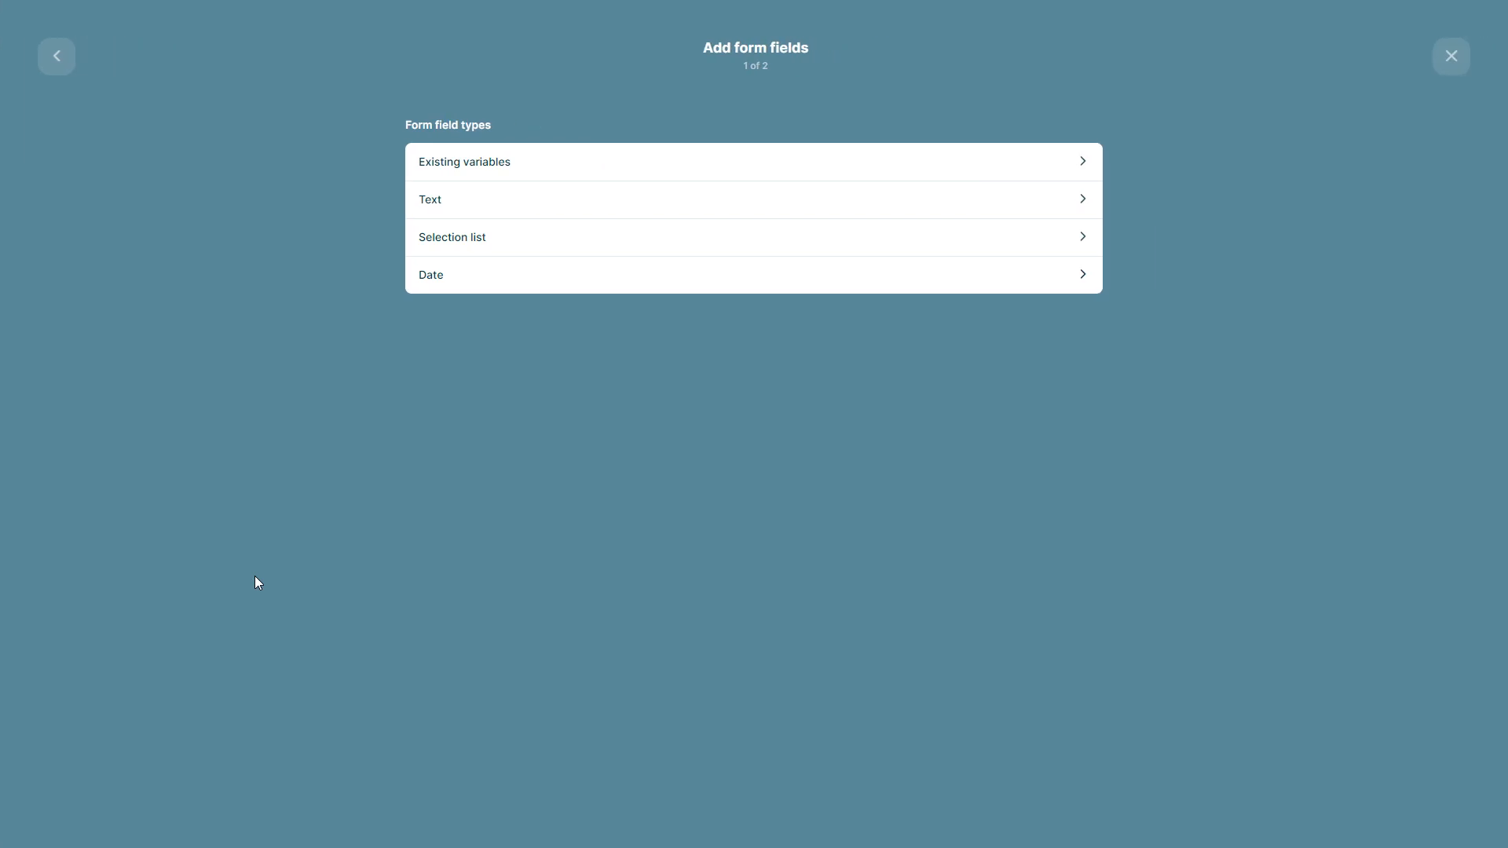
pyautogui.click(492, 240)
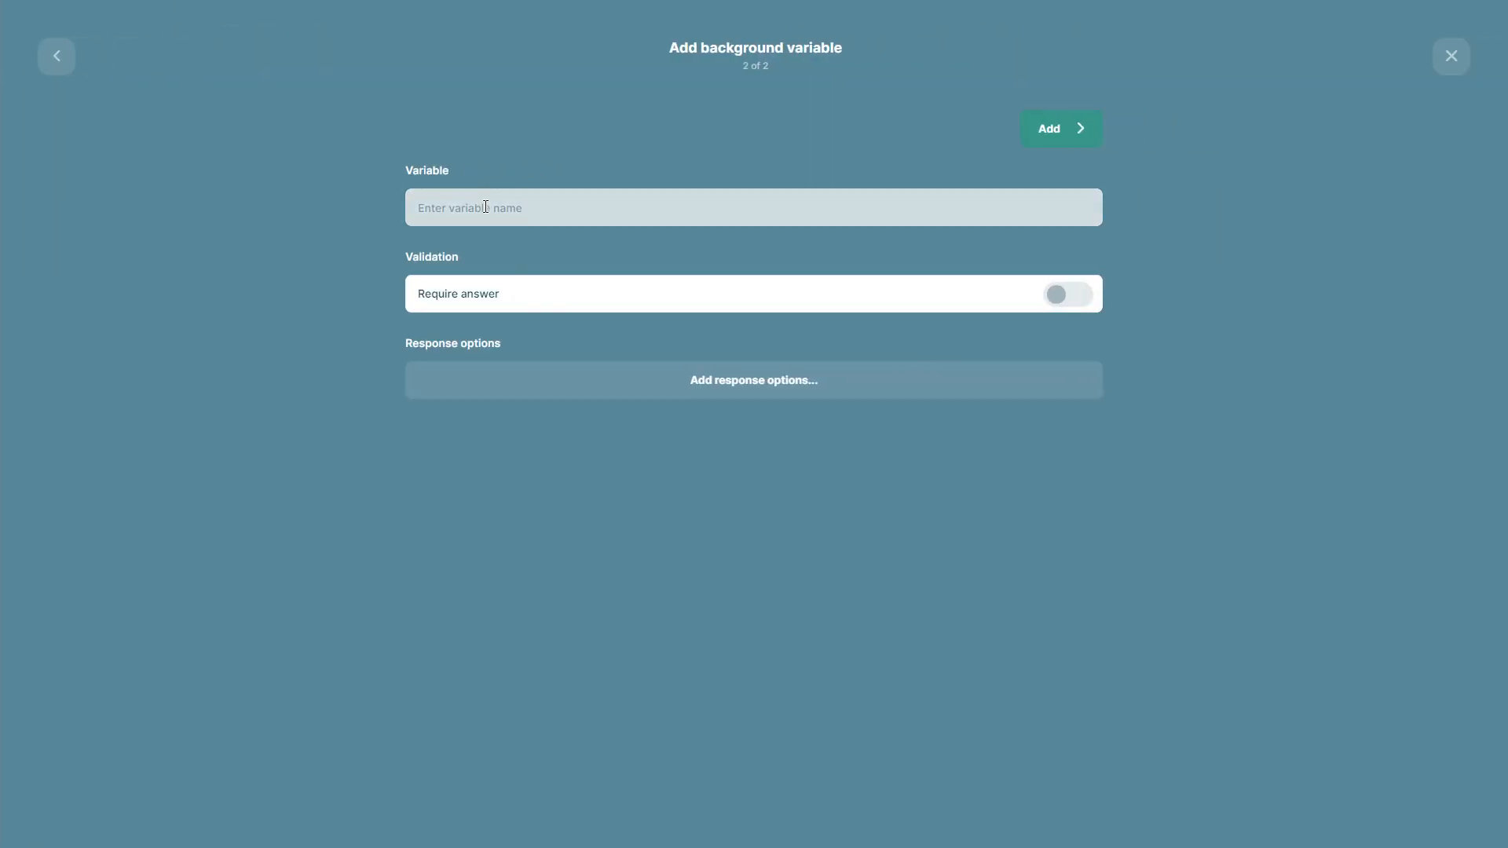
pyautogui.write('Which of our offices are you applying to work in?')
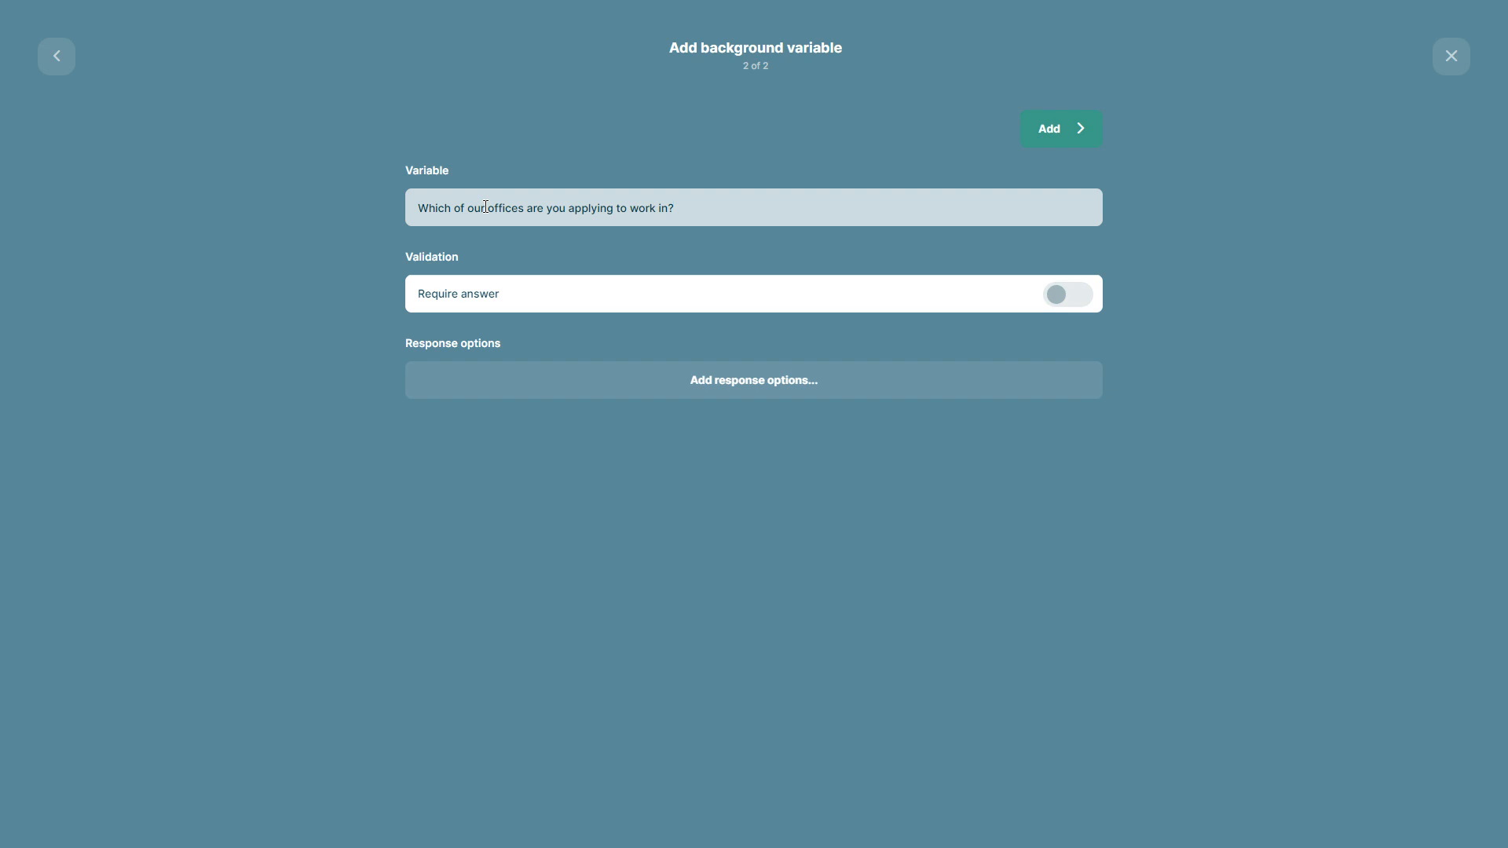
pyautogui.click(1055, 295)
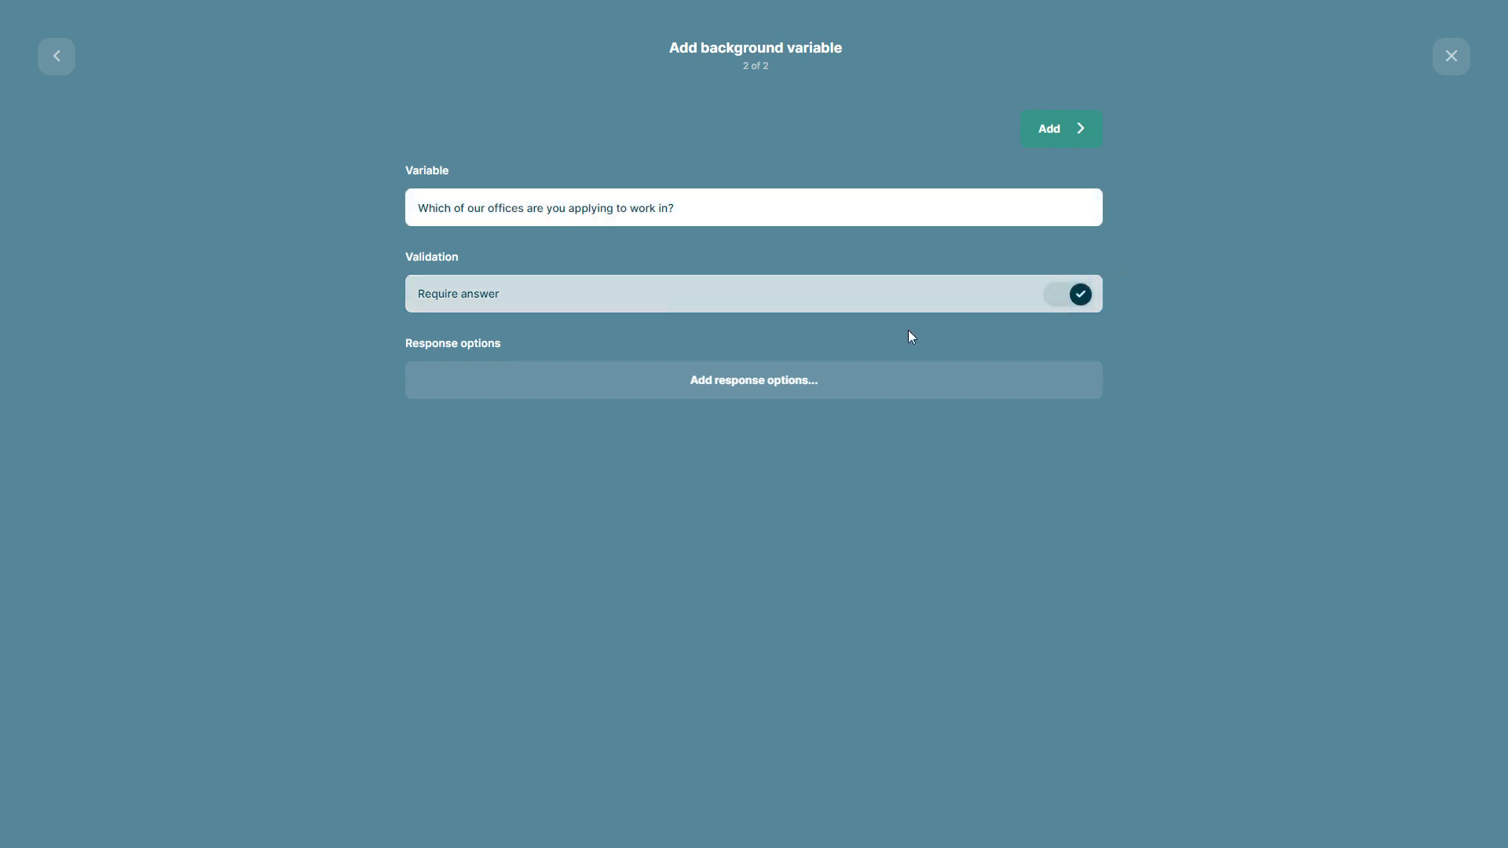
# Enter London, Paris, Madrid and Berlin as the selection list's response options and add the field to the form
pyautogui.click(708, 392)
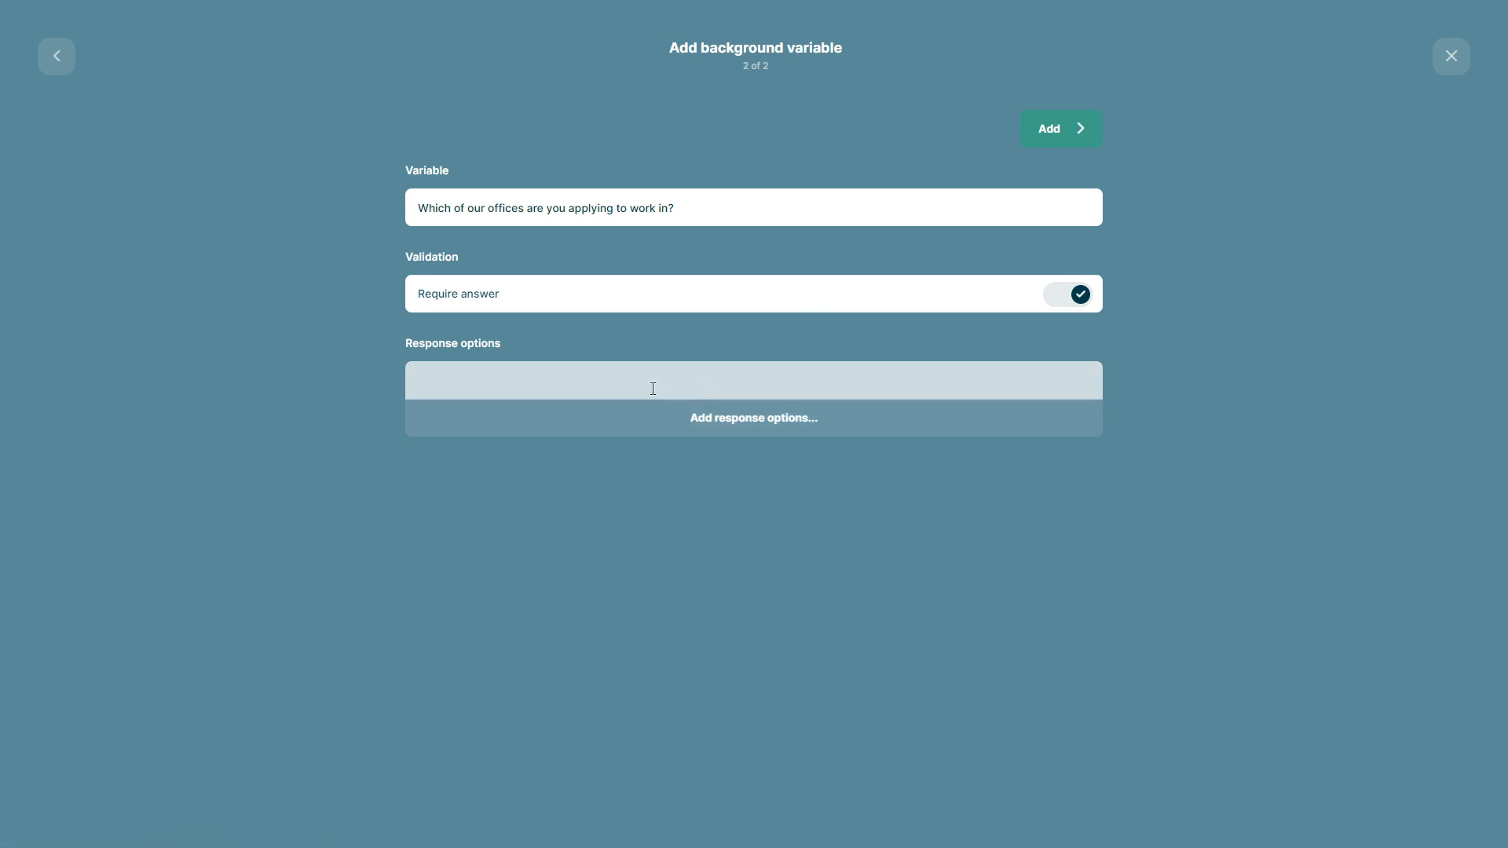
pyautogui.write('L')
pyautogui.write('n')
pyautogui.press('BackSpace')
pyautogui.write('ndon')
pyautogui.click(659, 423)
pyautogui.write('P')
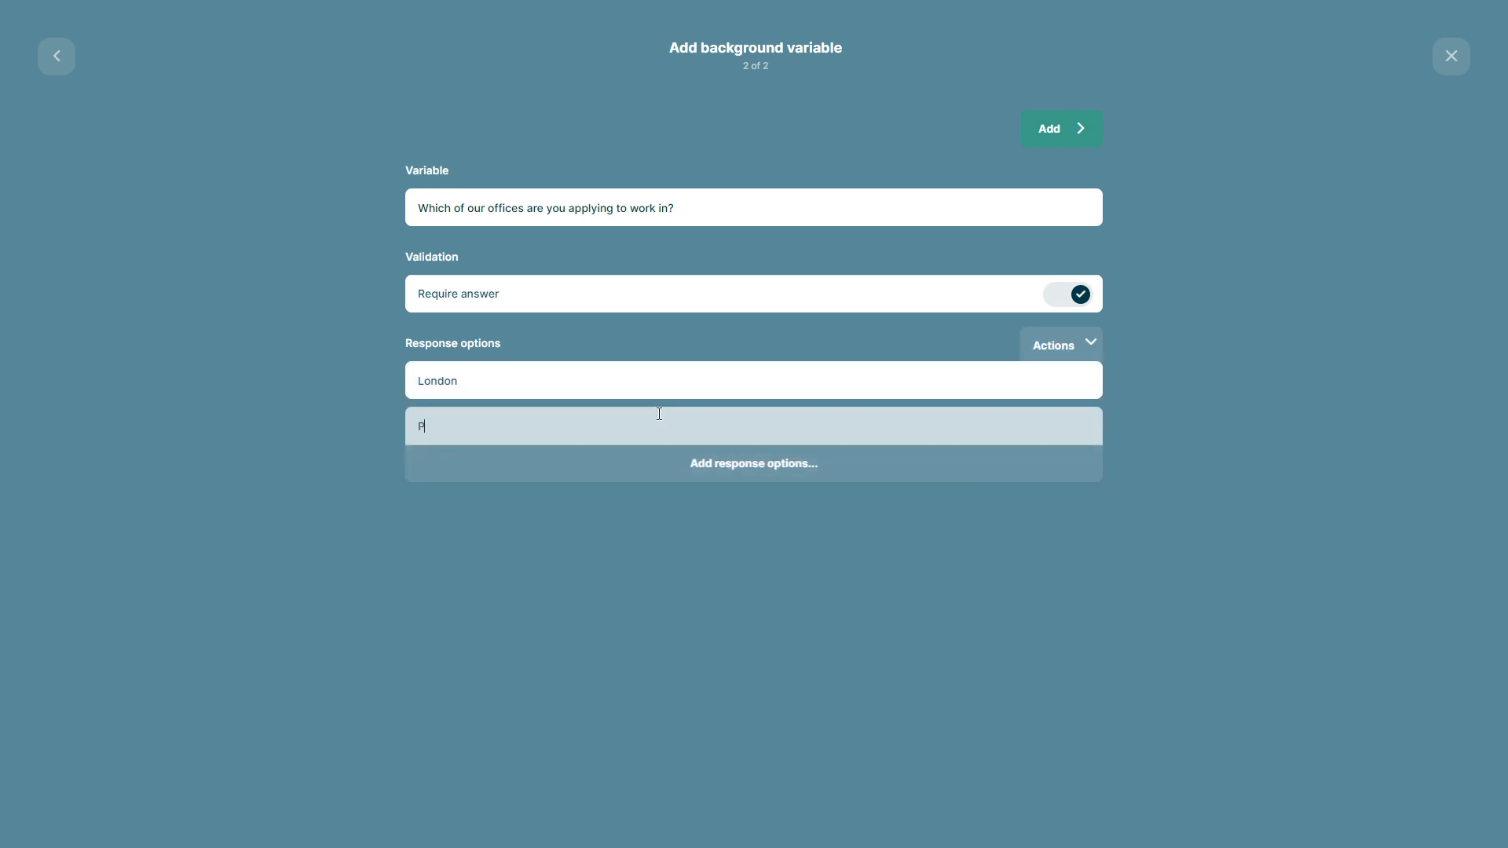
pyautogui.write('aris')
pyautogui.click(660, 463)
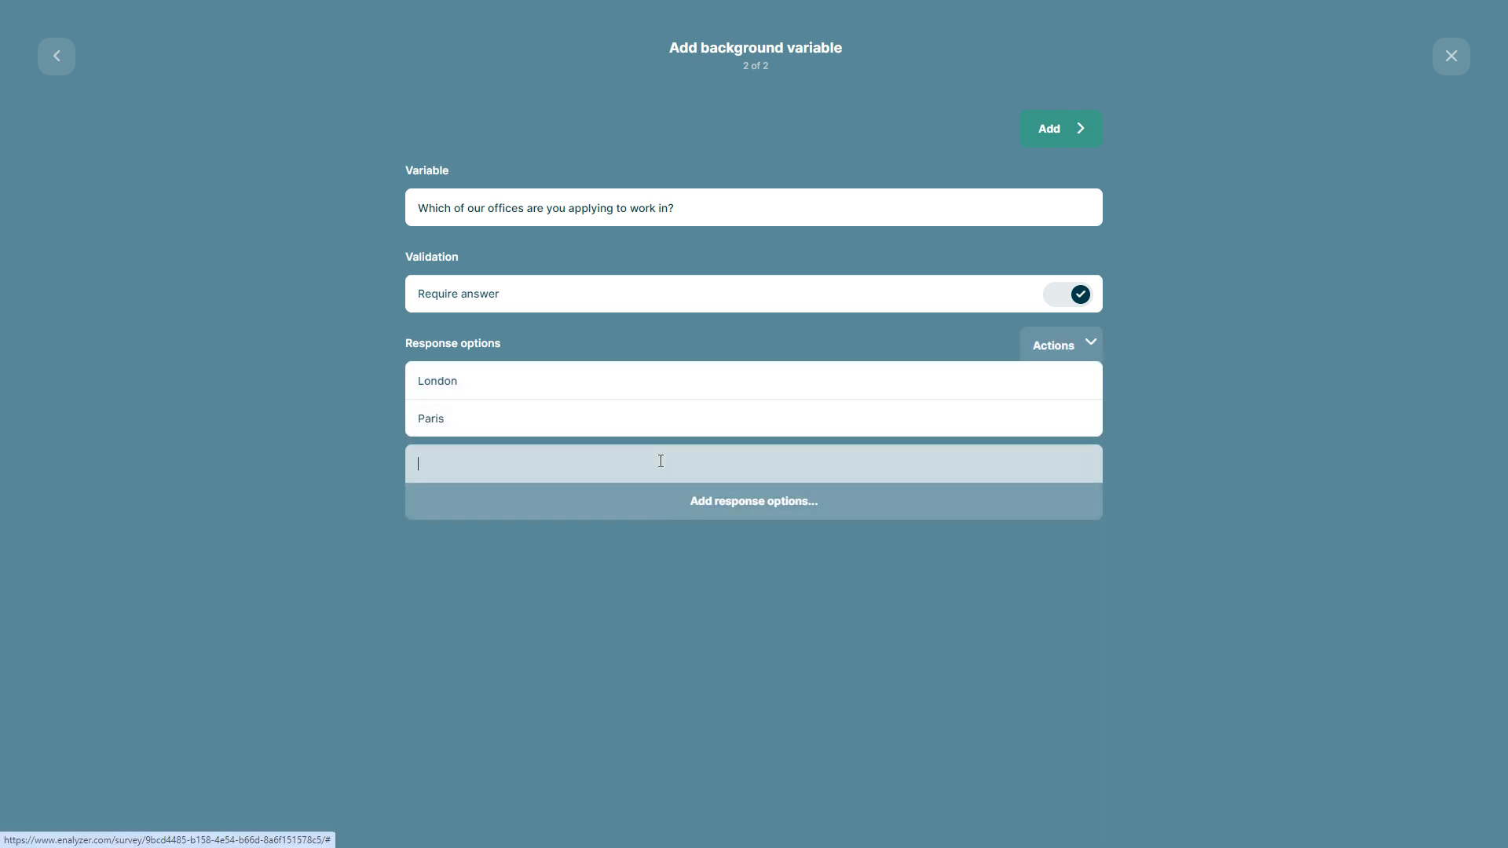
pyautogui.write('Madrid')
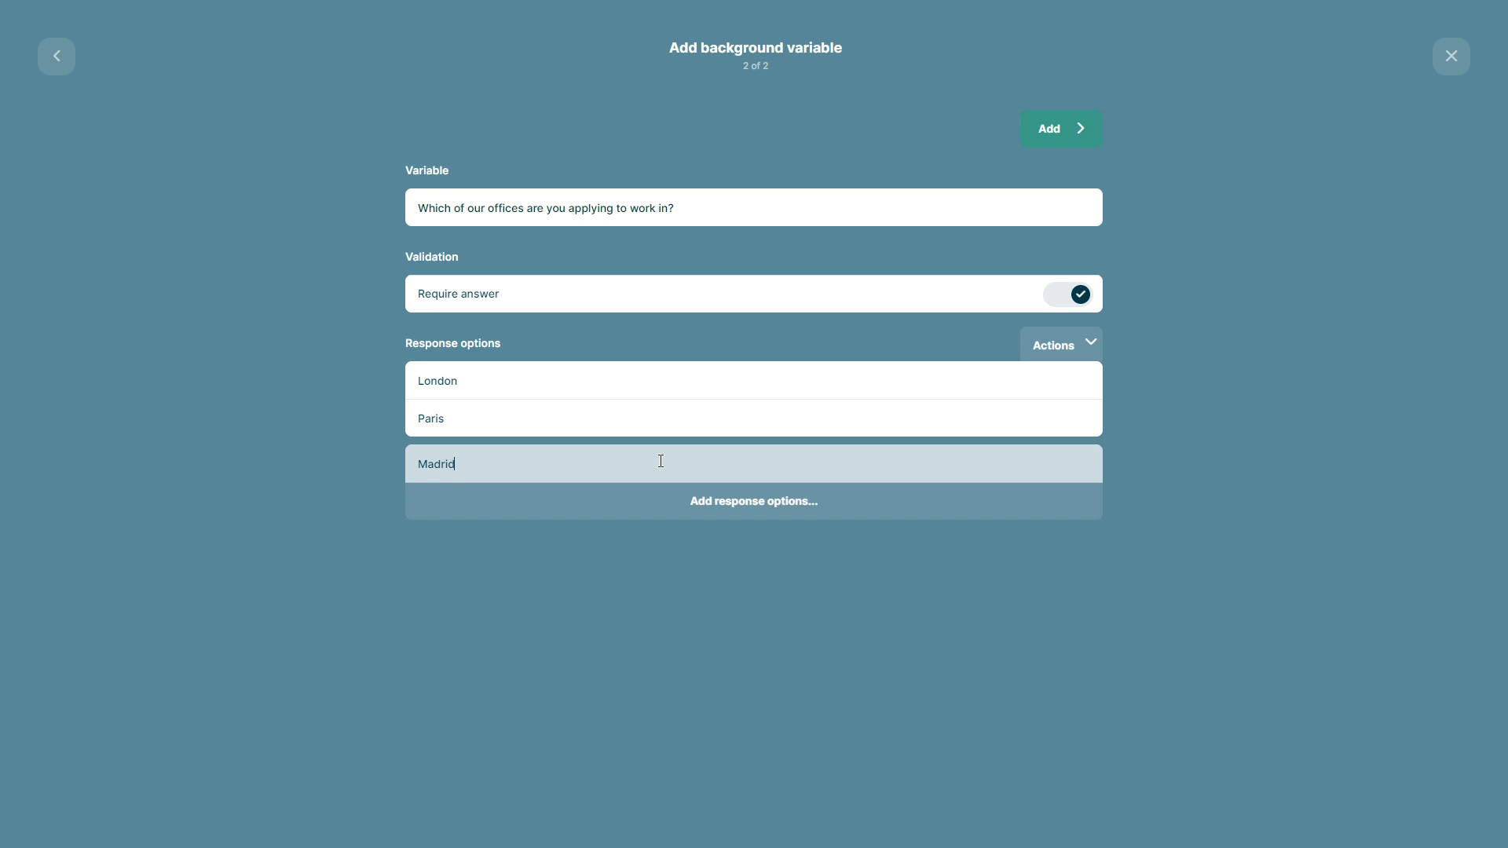
pyautogui.press('Return')
pyautogui.write('Berli')
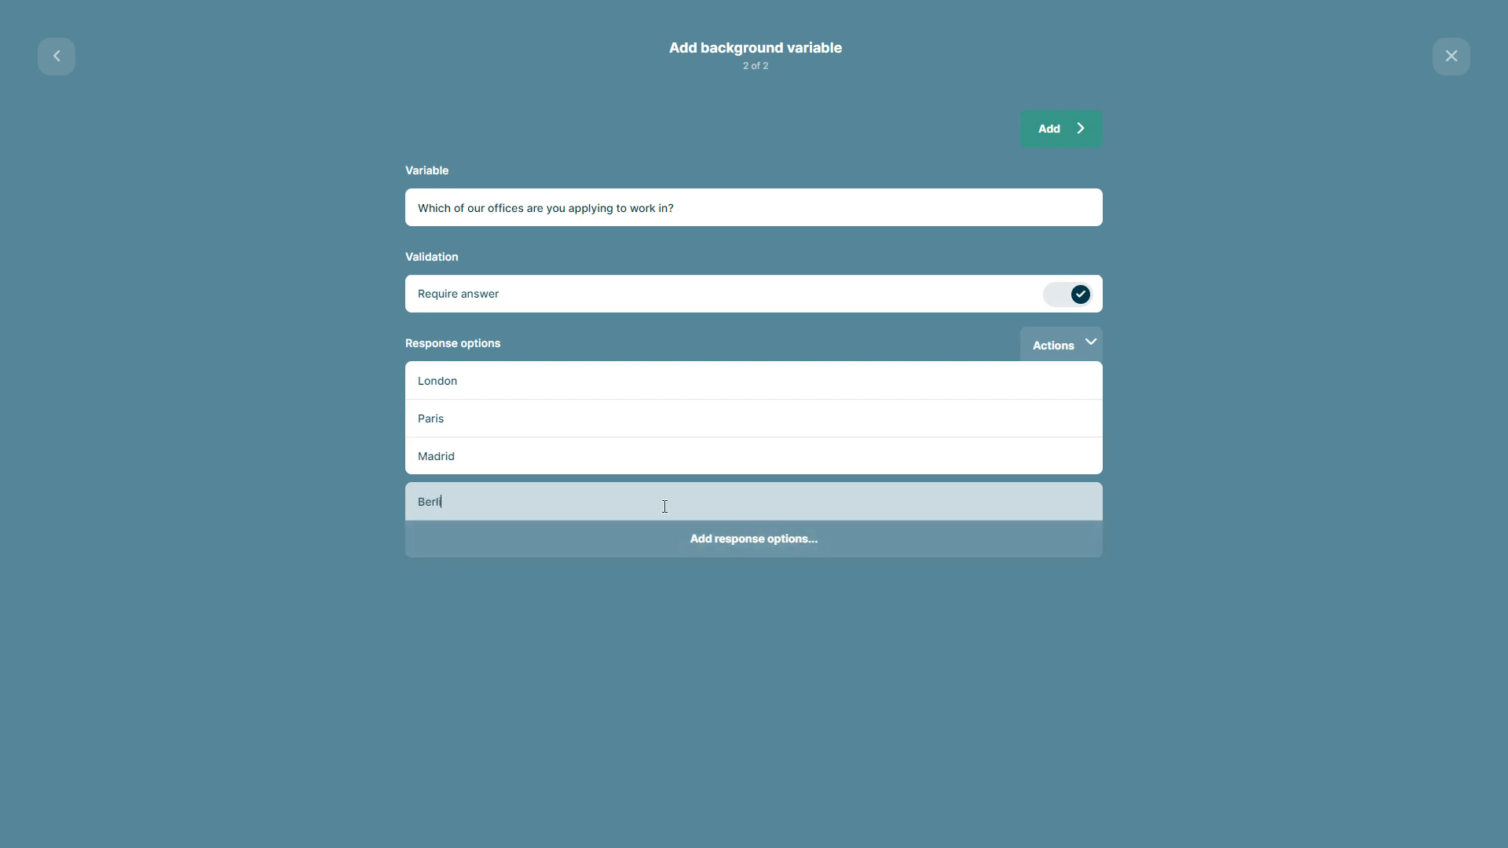
pyautogui.write('n')
pyautogui.press('Return')
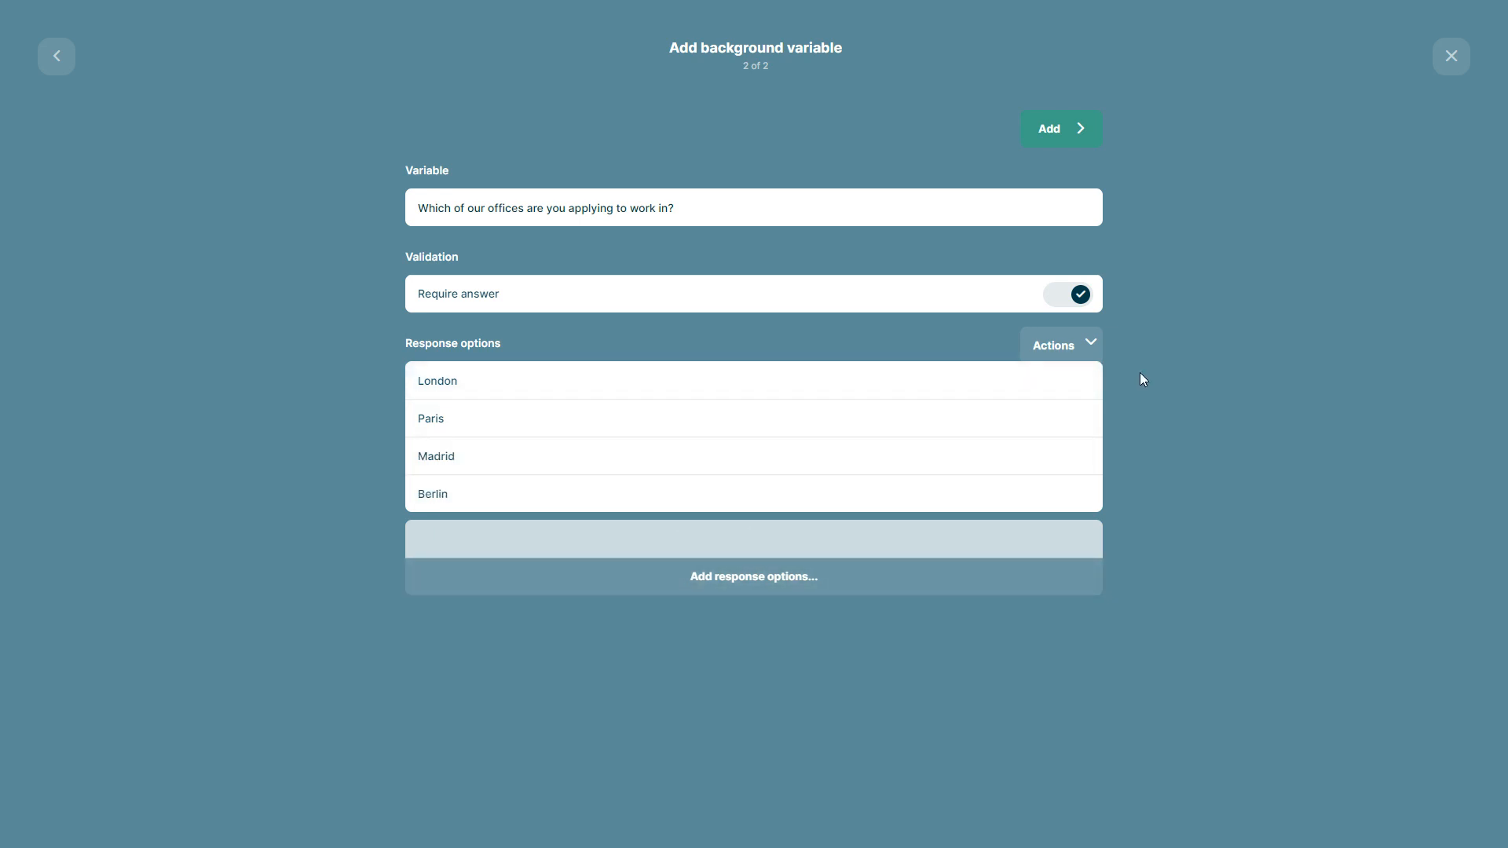
pyautogui.click(1049, 127)
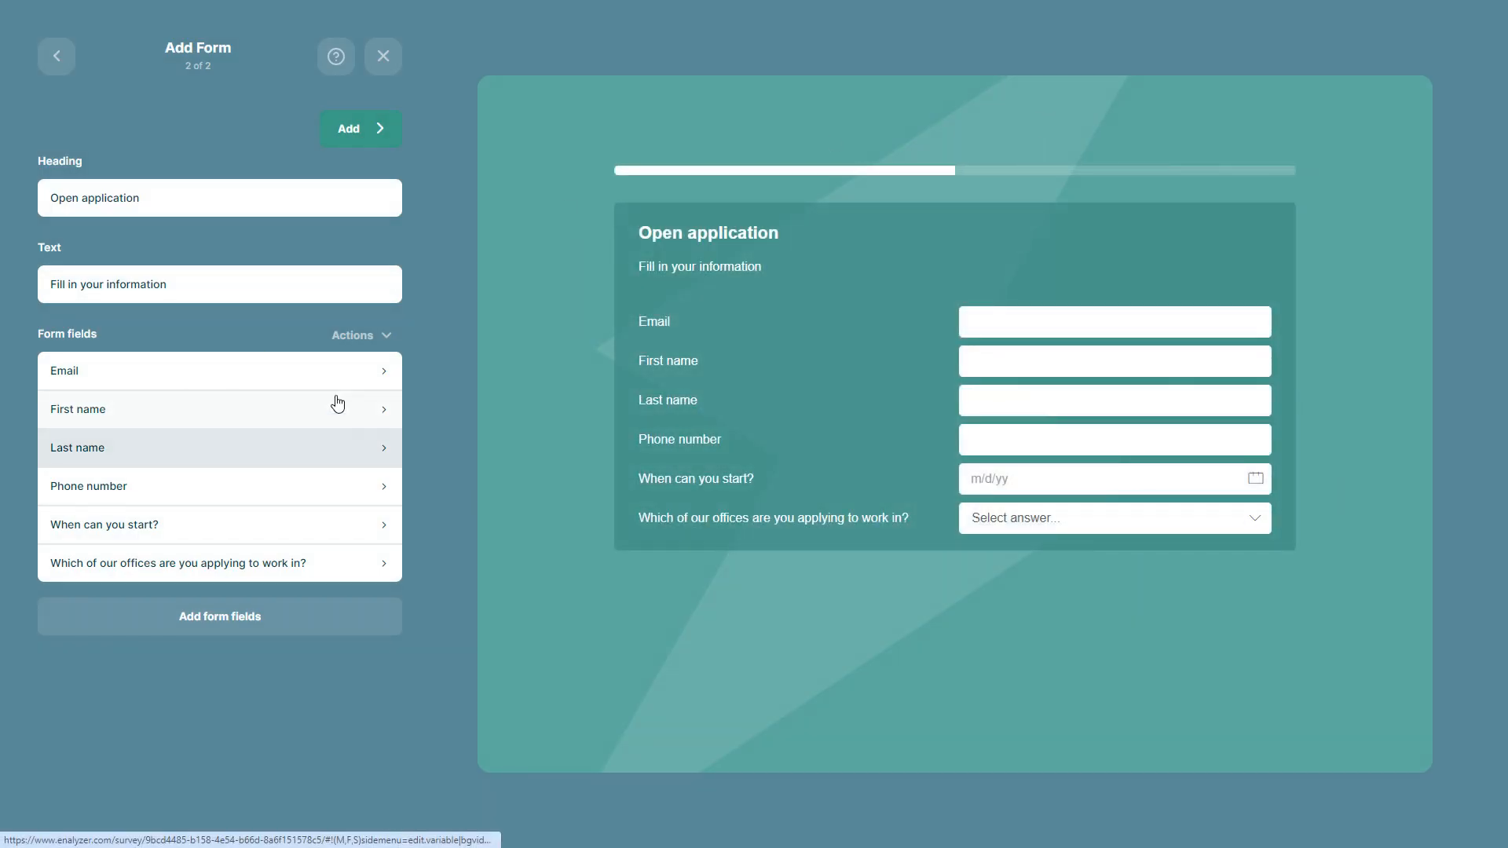
# Reorder the form fields so First name and Last name come before Email, and add the form to the survey
pyautogui.click(364, 349)
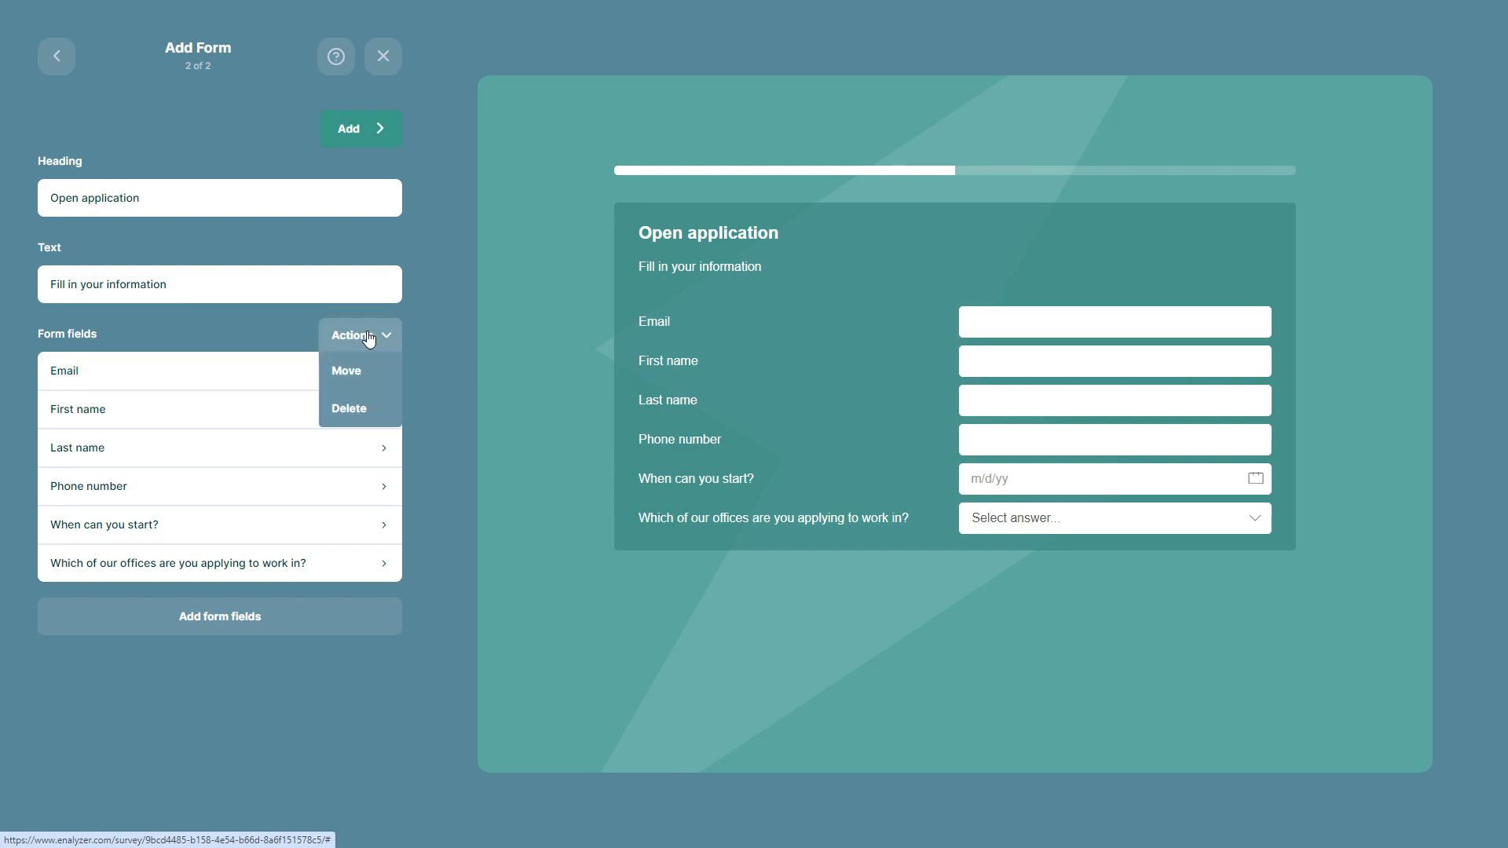
pyautogui.click(363, 374)
pyautogui.moveTo(162, 438); pyautogui.dragTo(160, 393)
pyautogui.moveTo(148, 475); pyautogui.dragTo(149, 425)
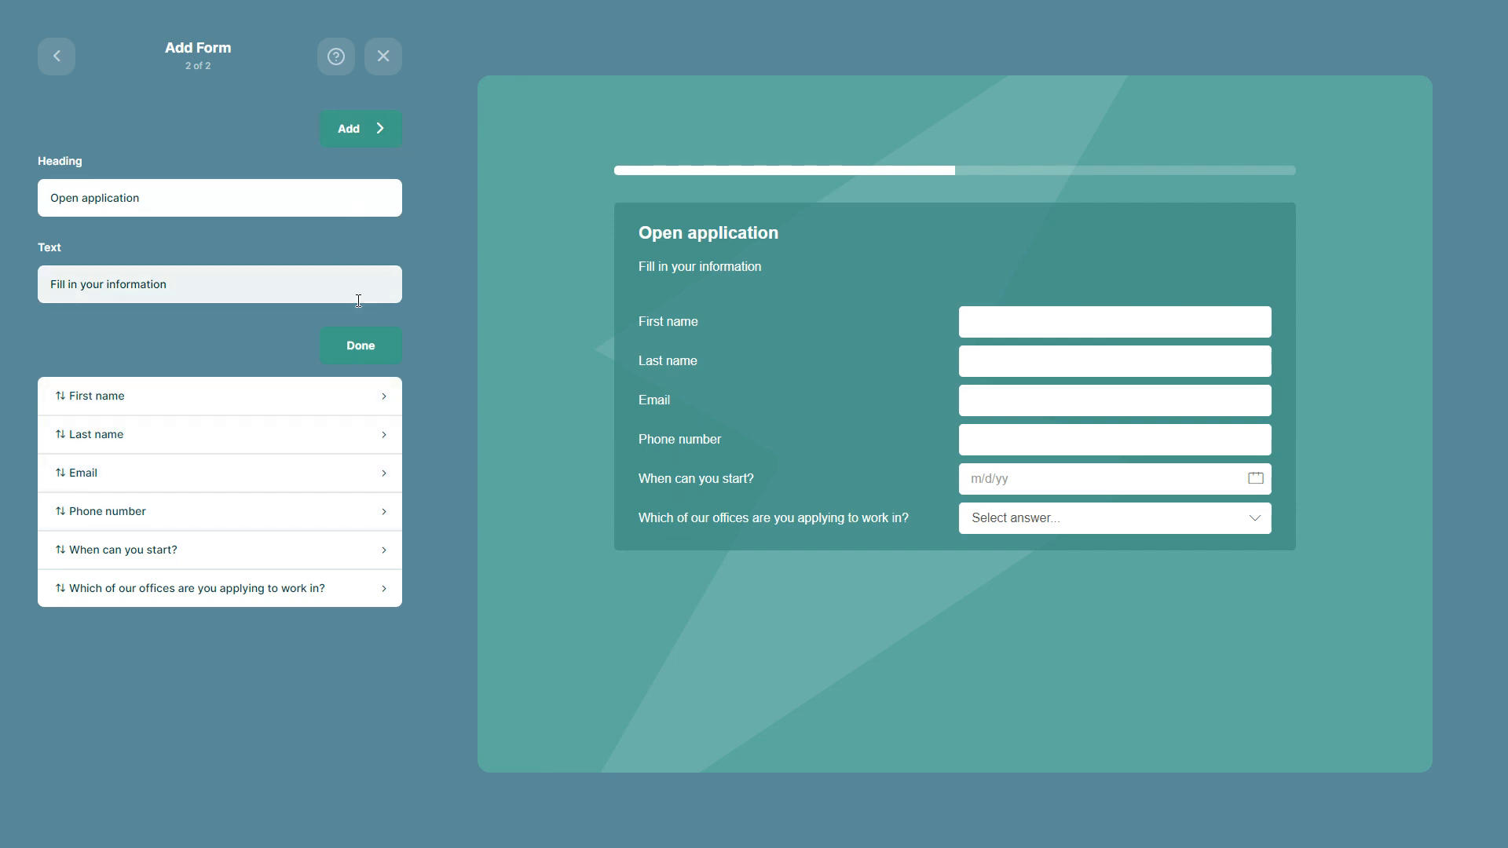
pyautogui.click(359, 351)
pyautogui.click(374, 126)
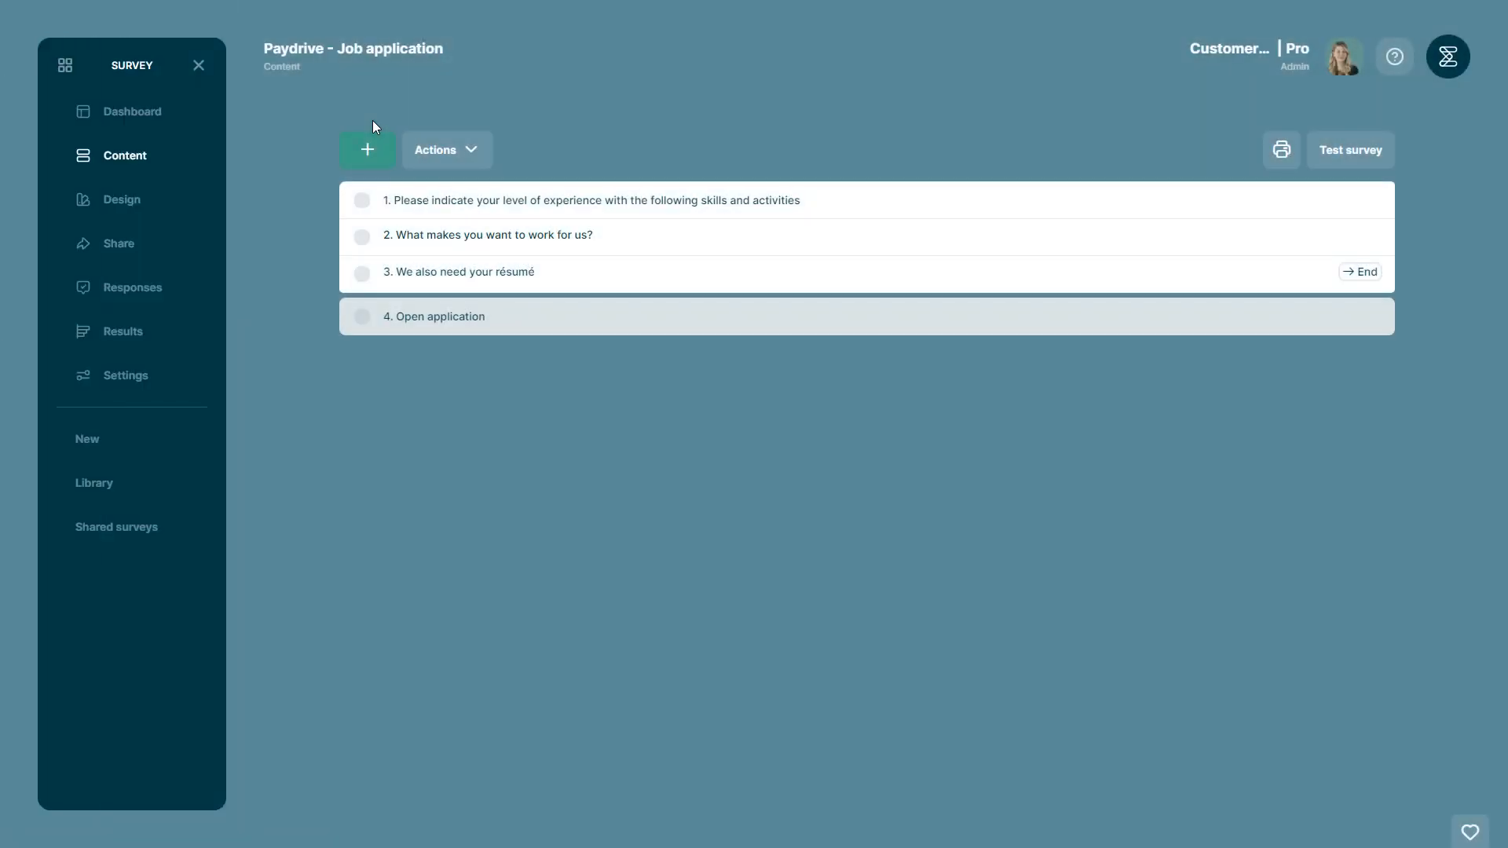